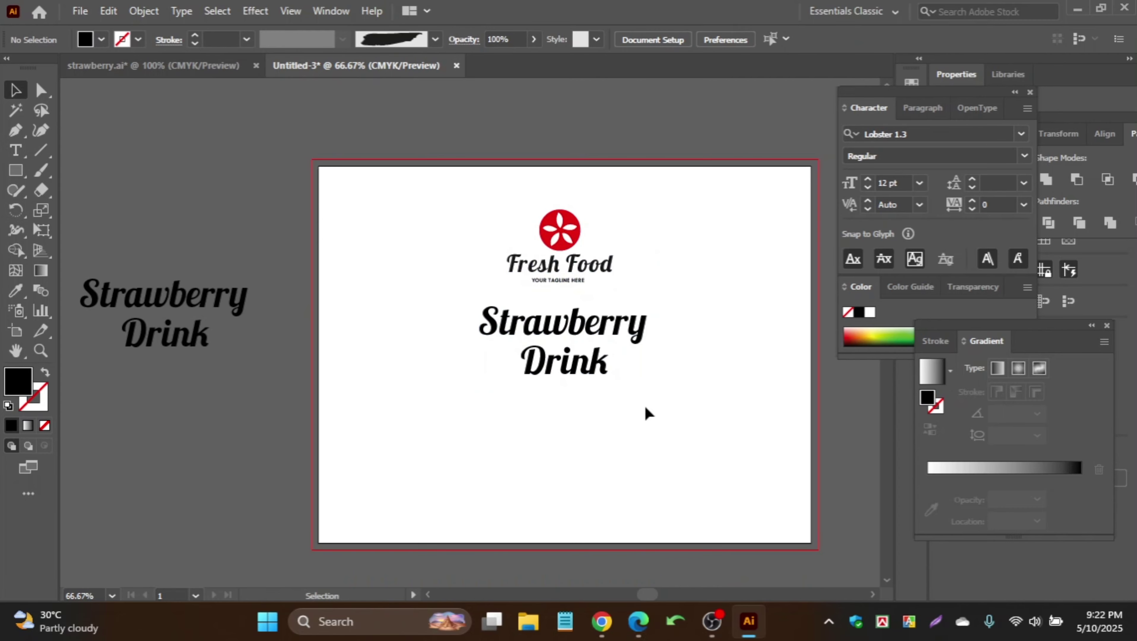
Move the Fresh Food logo and the Strawberry Drink title together slightly down the label.
click(579, 361)
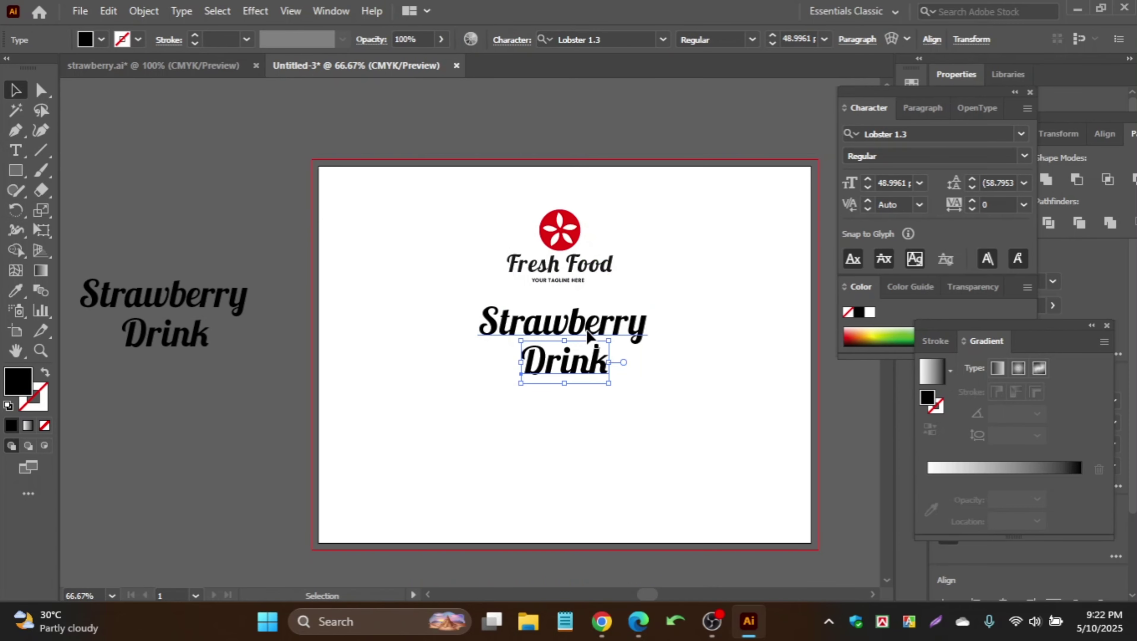
shift+click(578, 272)
drag(569, 246, 569, 256)
scroll(624, 397, down, 1)
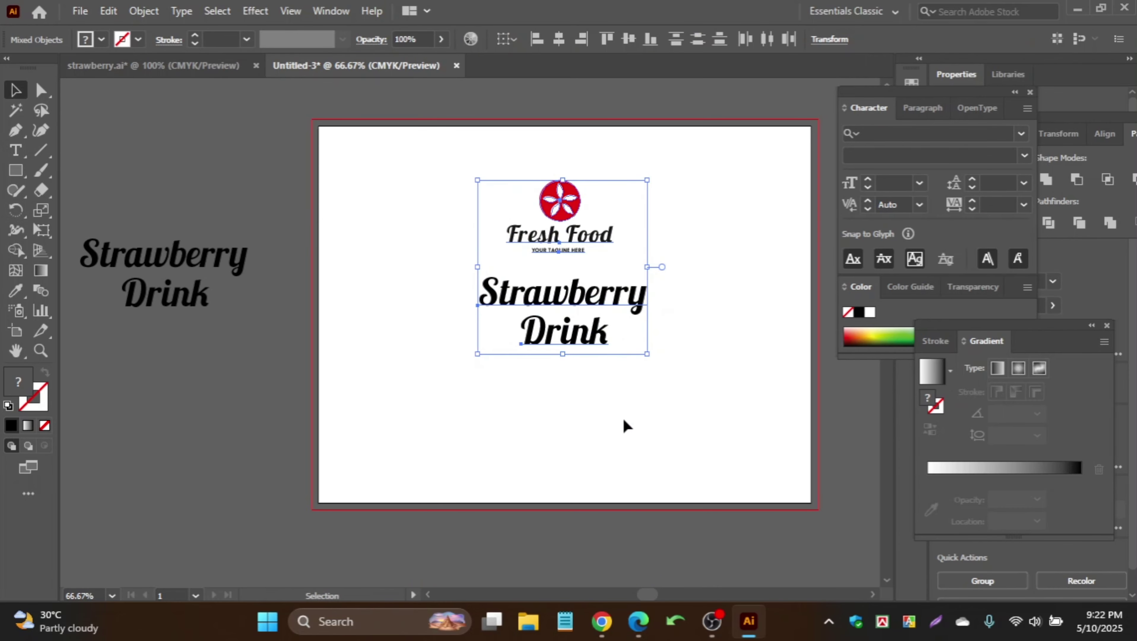
click(624, 423)
Switch to the Edge browser and open the Freepik website.
click(638, 621)
text(d)
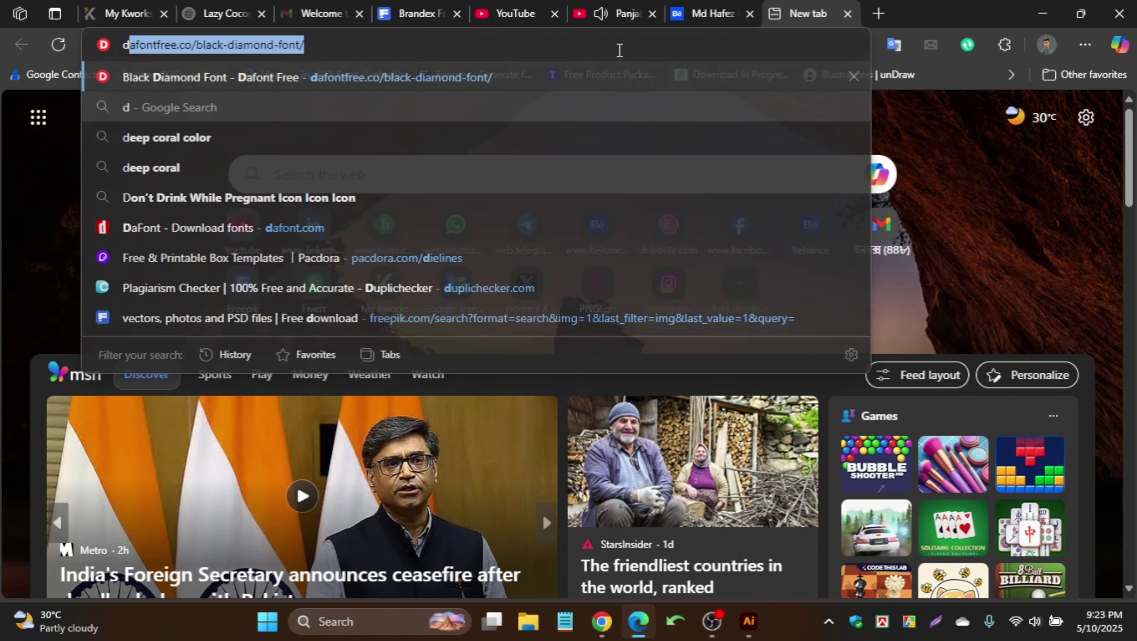
text(refr)
key(Return)
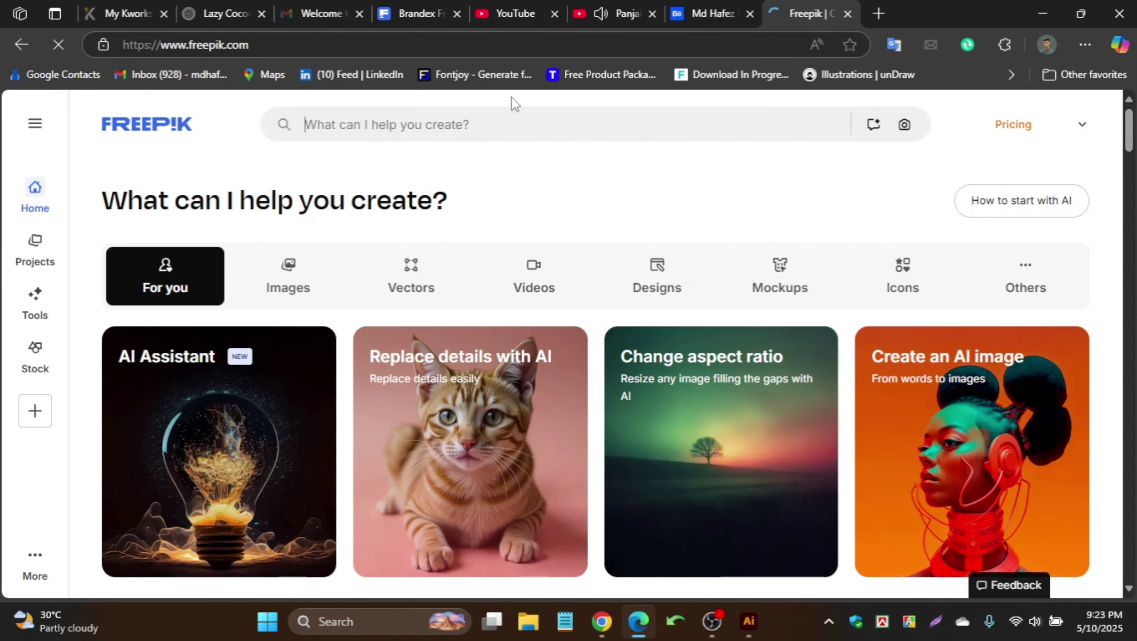
Search Freepik for "strawberry vector".
click(475, 122)
text(strawberr)
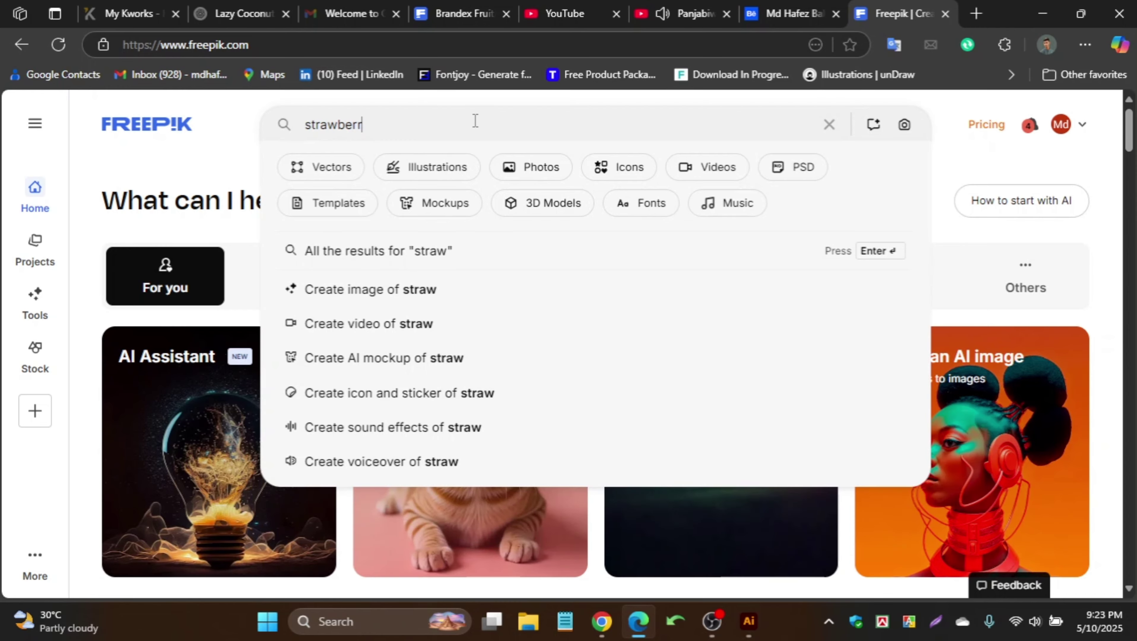
text(y vec)
key(BackSpace)
text(vector)
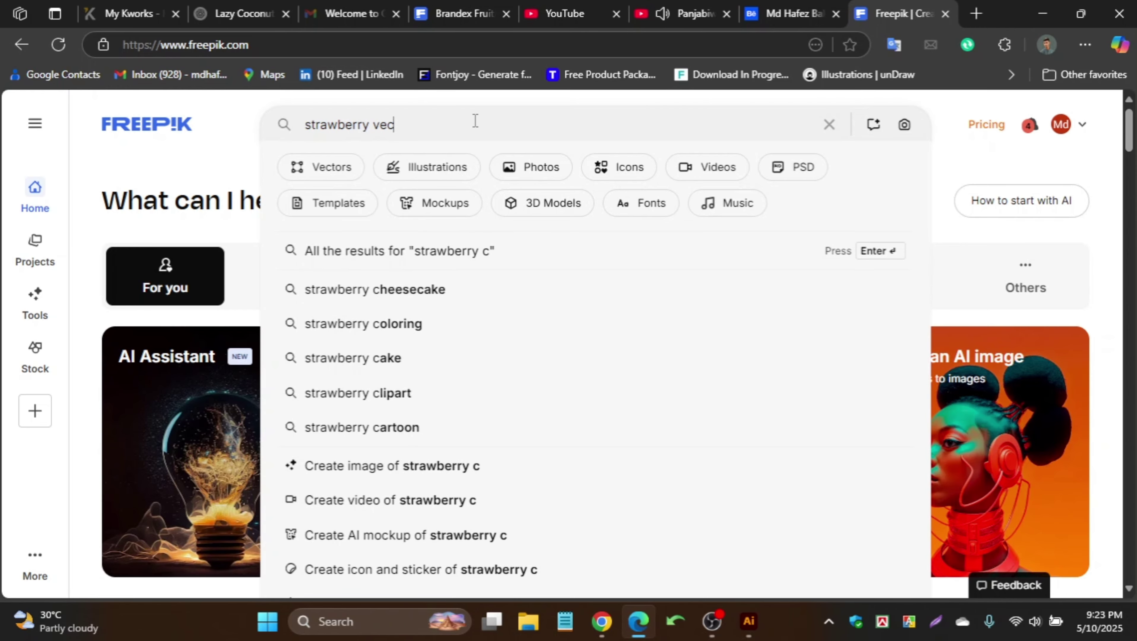
key(Return)
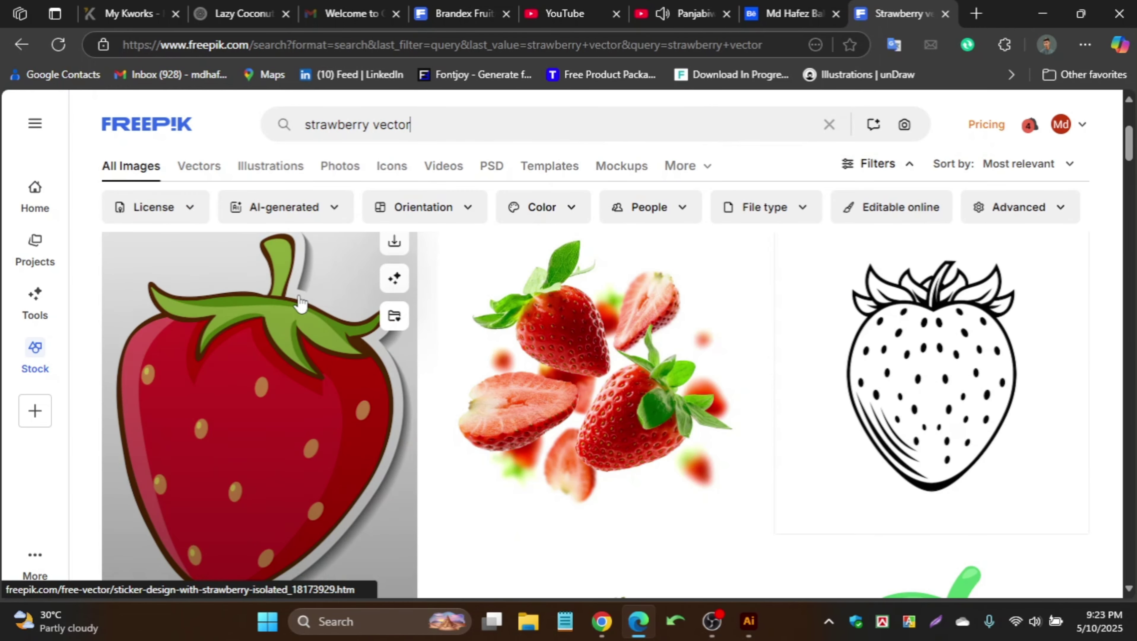
Open the isolated strawberry sticker vector from the search results and download it.
click(254, 418)
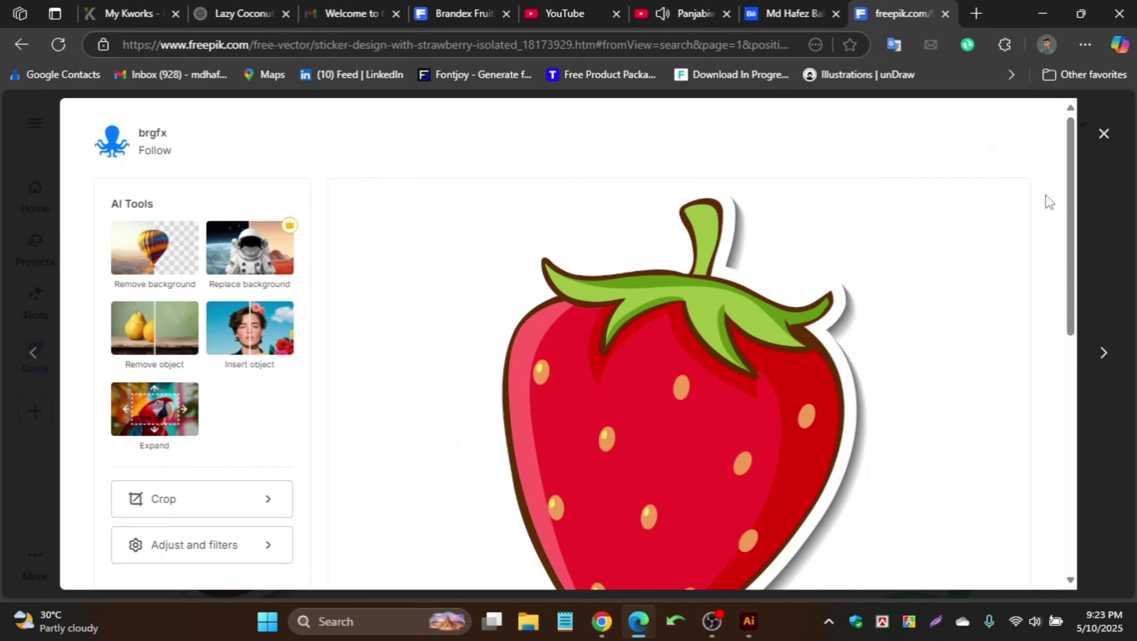
click(1015, 142)
click(965, 231)
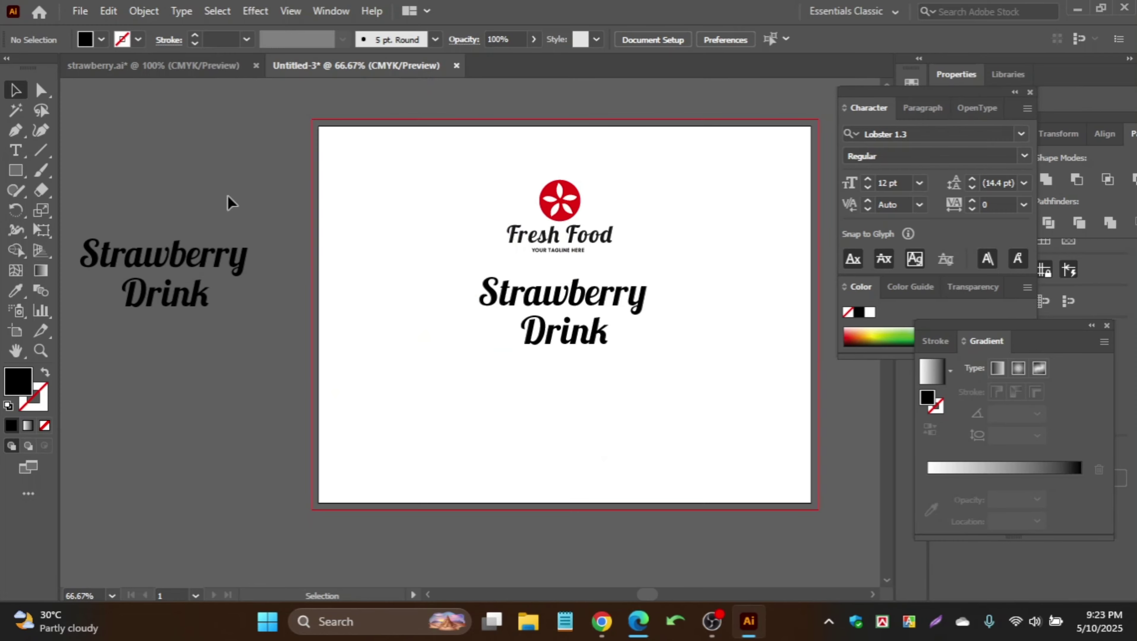
In Illustrator, open the downloaded vector file 18173929_f9kn_mlgu_210528 (1) from the Downloads folder.
click(80, 11)
click(126, 67)
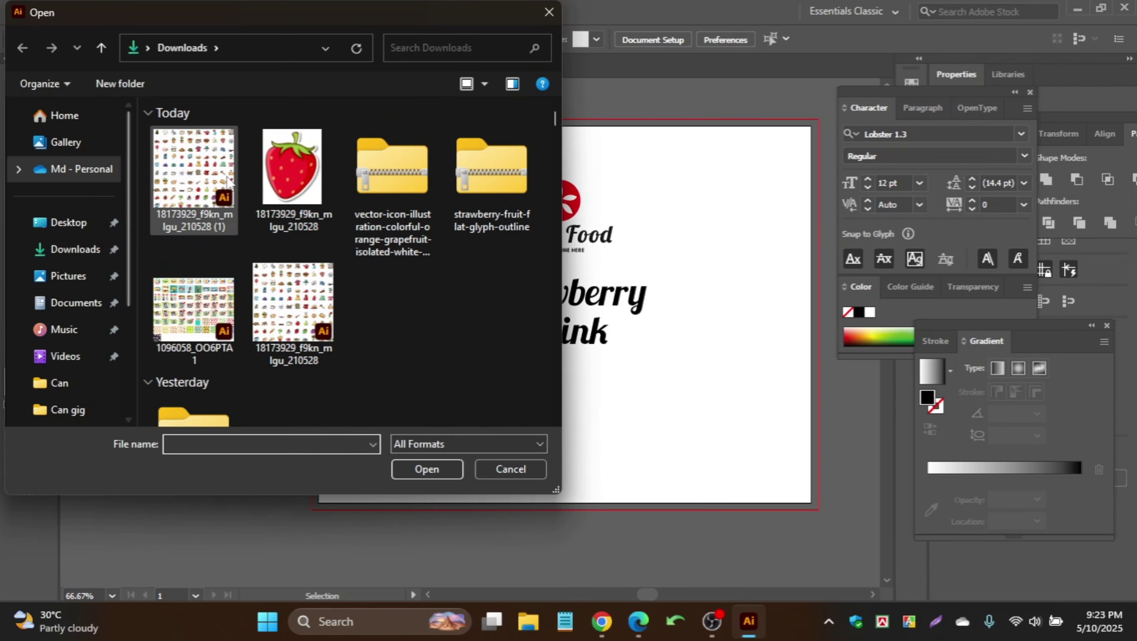
double_click(195, 179)
click(728, 335)
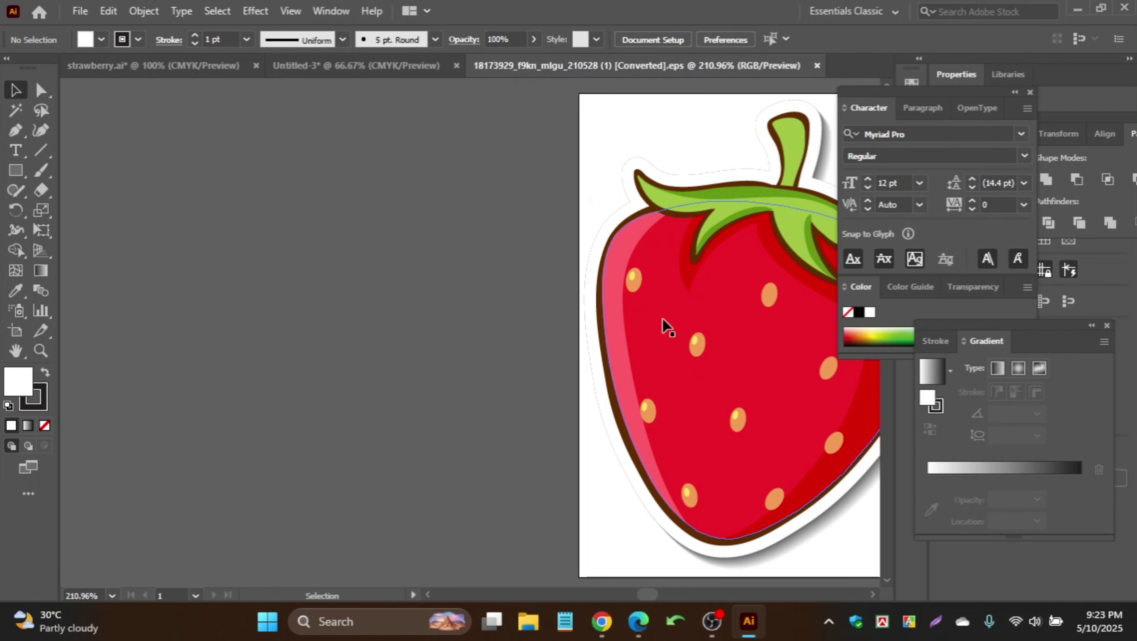
Bring the strawberry sticker artwork into the Untitled-3 document and place it beside the artboard.
key(ctrl+0)
drag(403, 310, 246, 345)
drag(238, 347, 423, 395)
scroll(423, 388, up, 2)
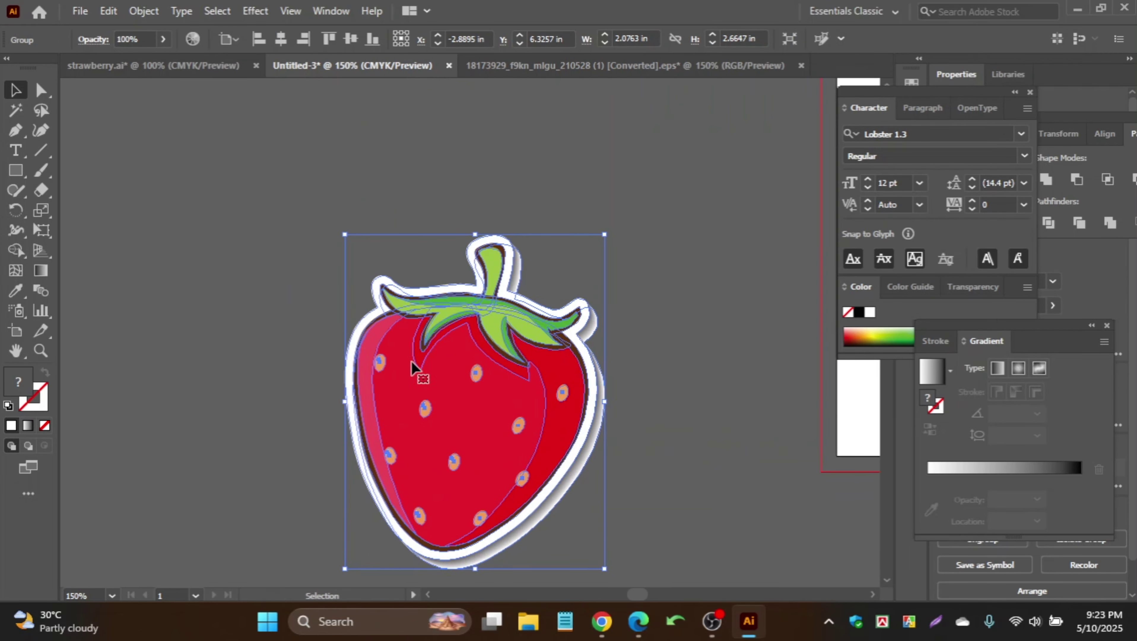
Isolate the strawberry group and delete the white sticker border and its shadow.
scroll(415, 366, down, 1)
click(536, 253)
scroll(516, 257, up, 2)
click(525, 265)
double_click(525, 267)
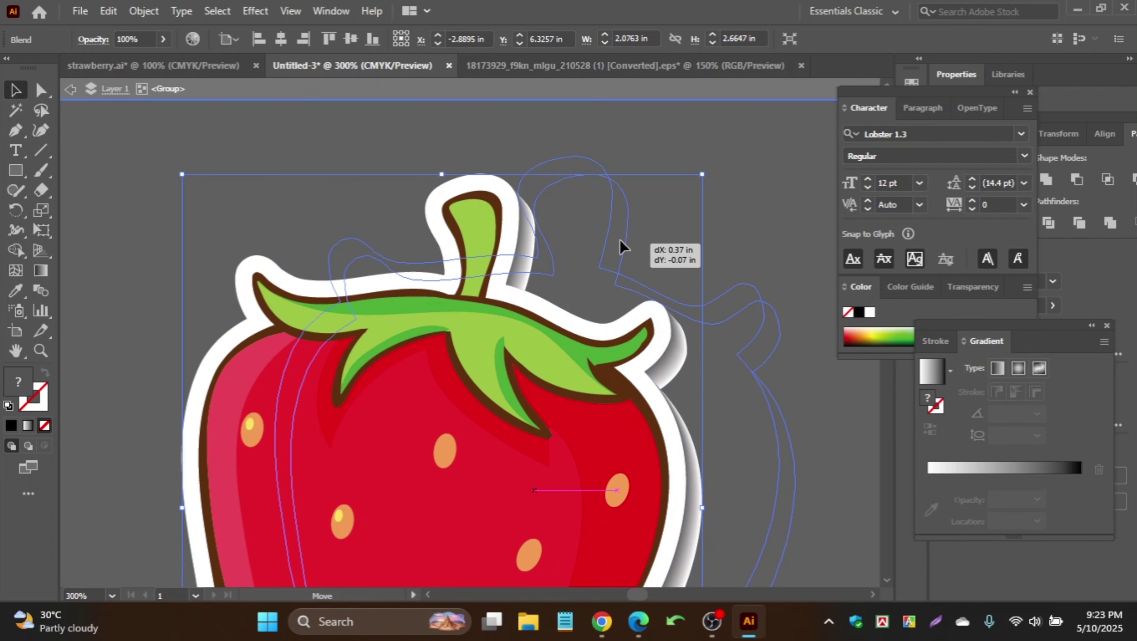
double_click(520, 241)
key(Delete)
scroll(615, 207, down, 2)
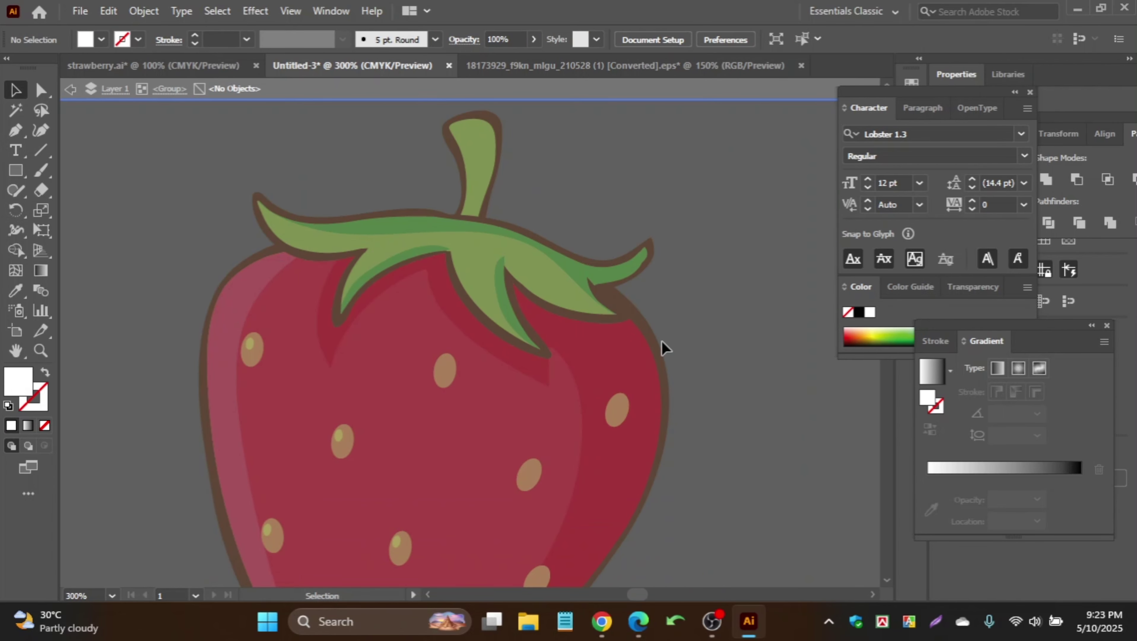
Enter the nested strawberry group and delete the brown outlines around the leaves, stem and berry body.
double_click(730, 358)
click(493, 219)
double_click(493, 220)
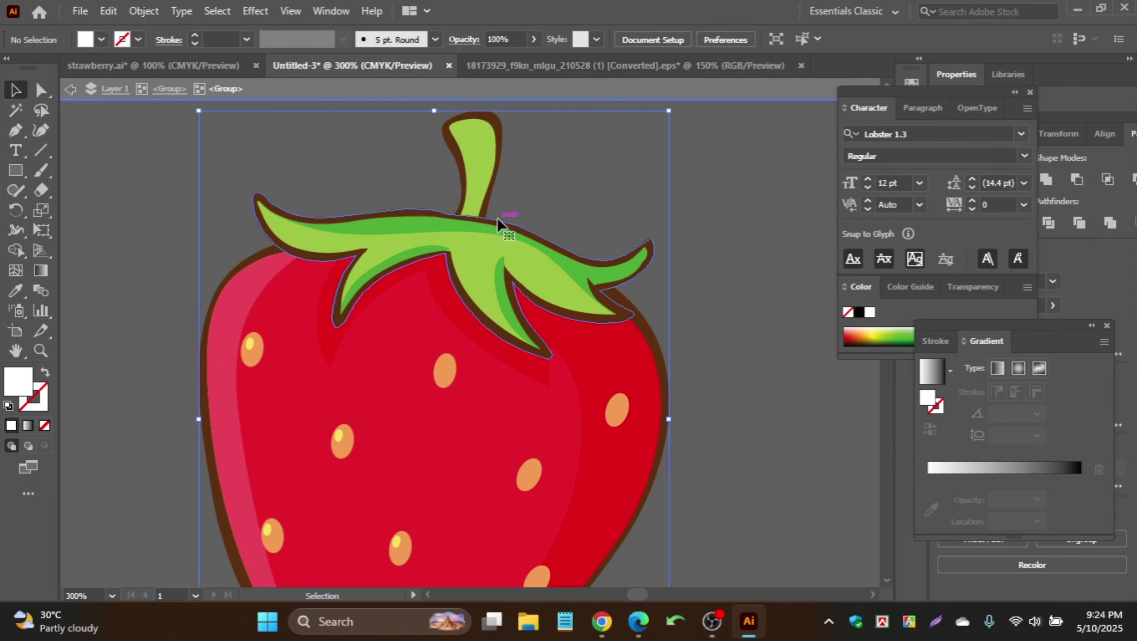
drag(502, 223, 564, 224)
click(571, 172)
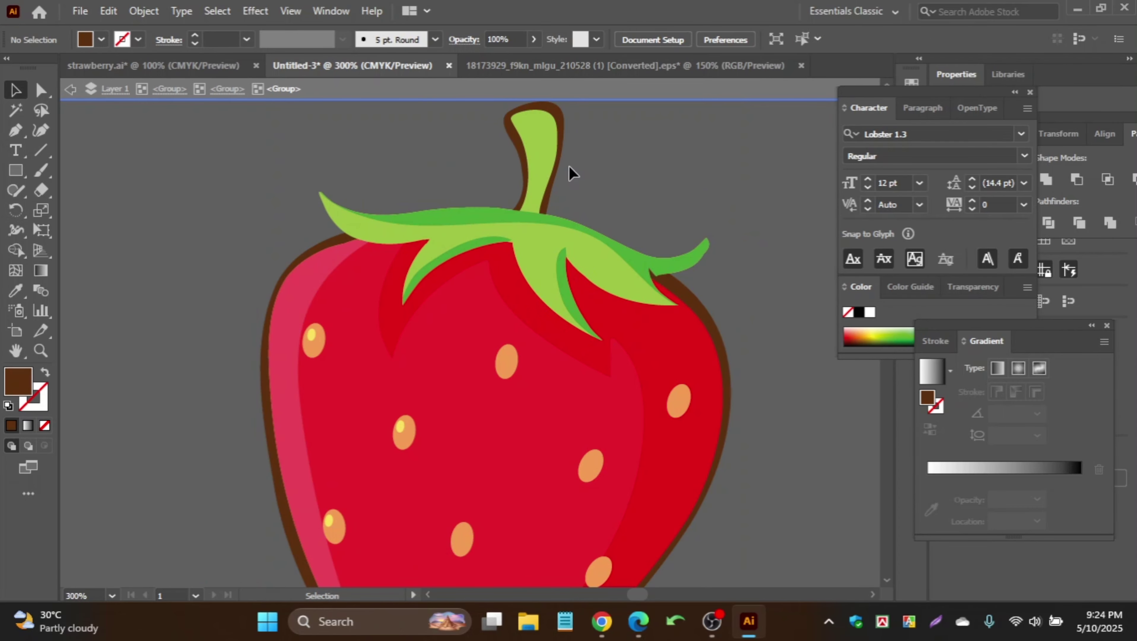
drag(559, 155, 698, 152)
key(Delete)
drag(724, 236, 730, 220)
key(Delete)
key(ctrl+minus)
key(ctrl+minus)
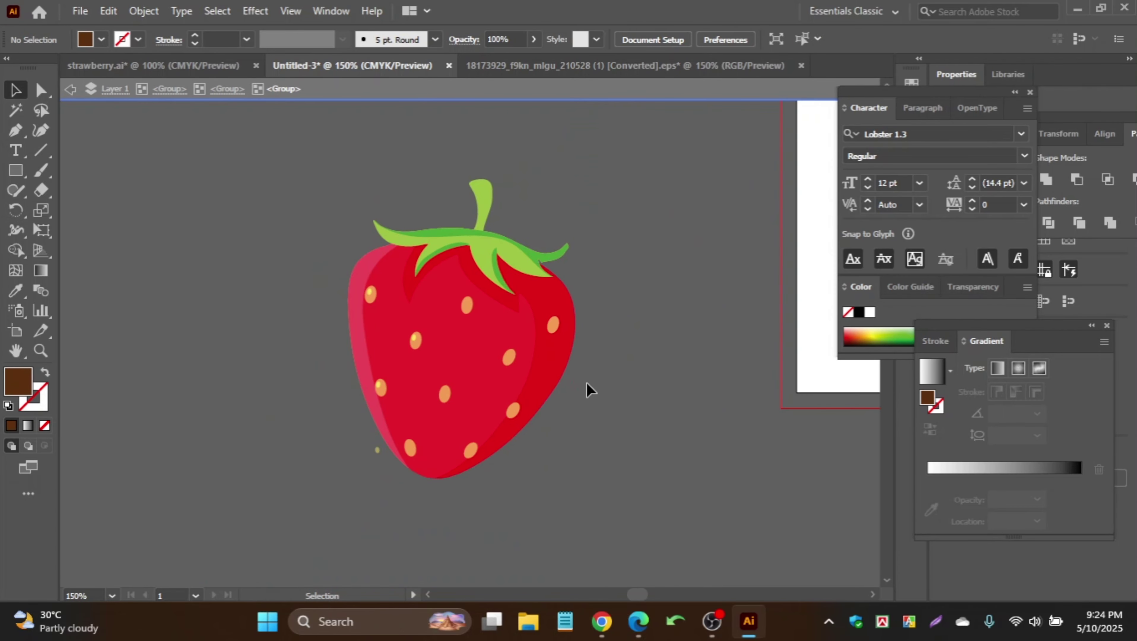
Recolour the pink highlight along the strawberry's left side with the berry's main red.
click(356, 280)
key(i)
click(426, 300)
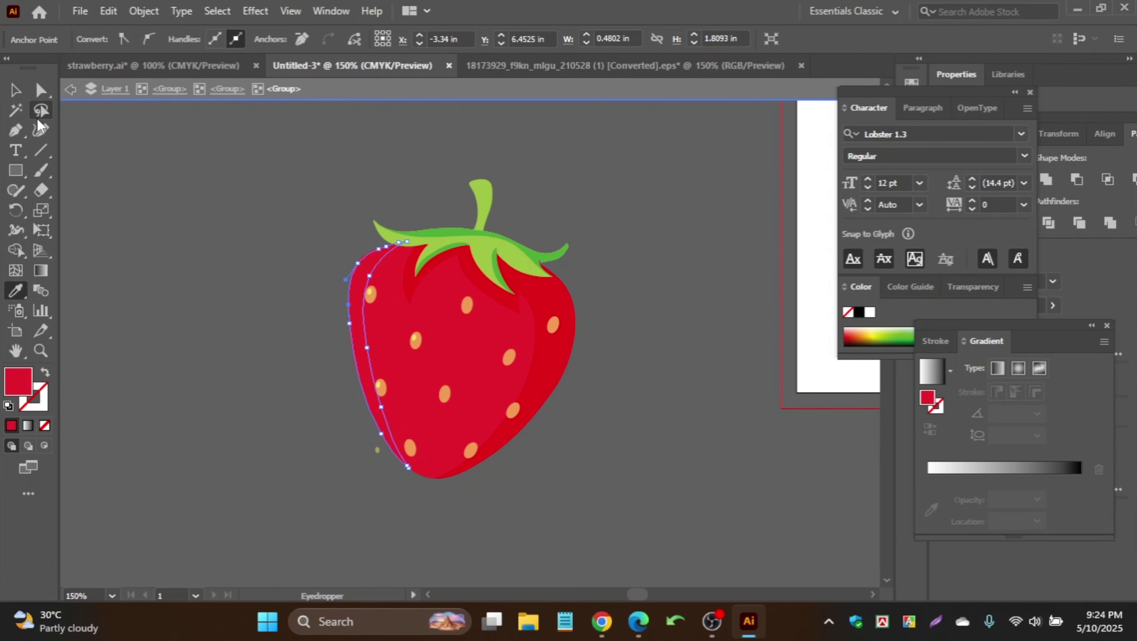
Leave group isolation and move the strawberry onto the artboard, directly below the Strawberry Drink title.
key(v)
click(236, 257)
scroll(270, 310, down, 2)
click(310, 310)
click(451, 455)
scroll(413, 449, right, 3)
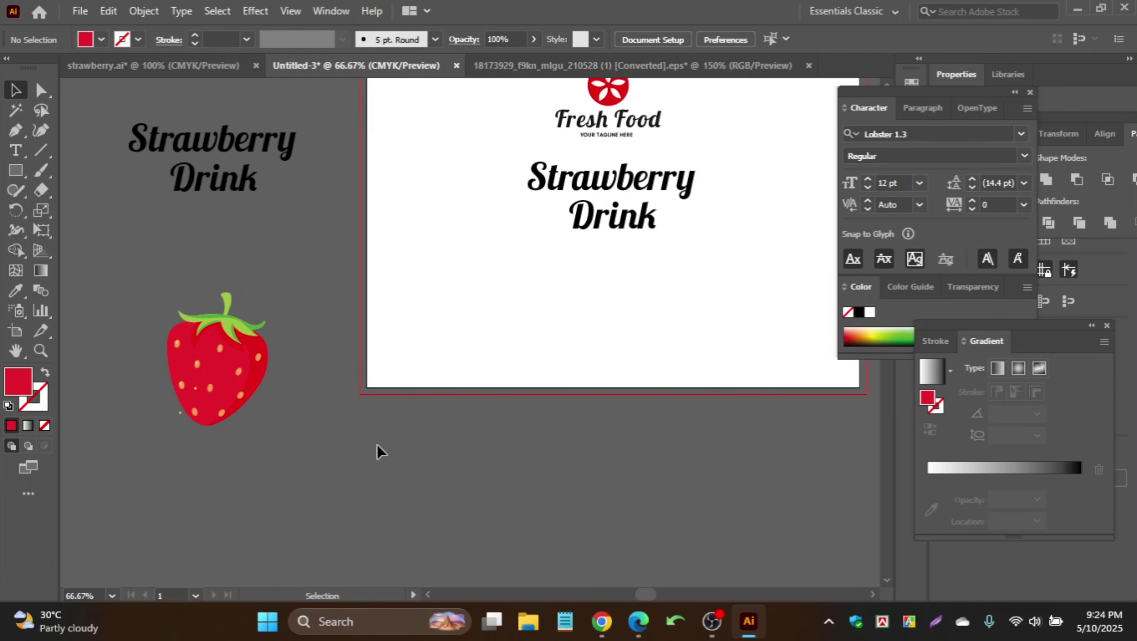
drag(209, 372, 641, 335)
Draw a rectangular band across the top of the artboard, spanning the full bleed width.
scroll(642, 335, up, 5)
key(m)
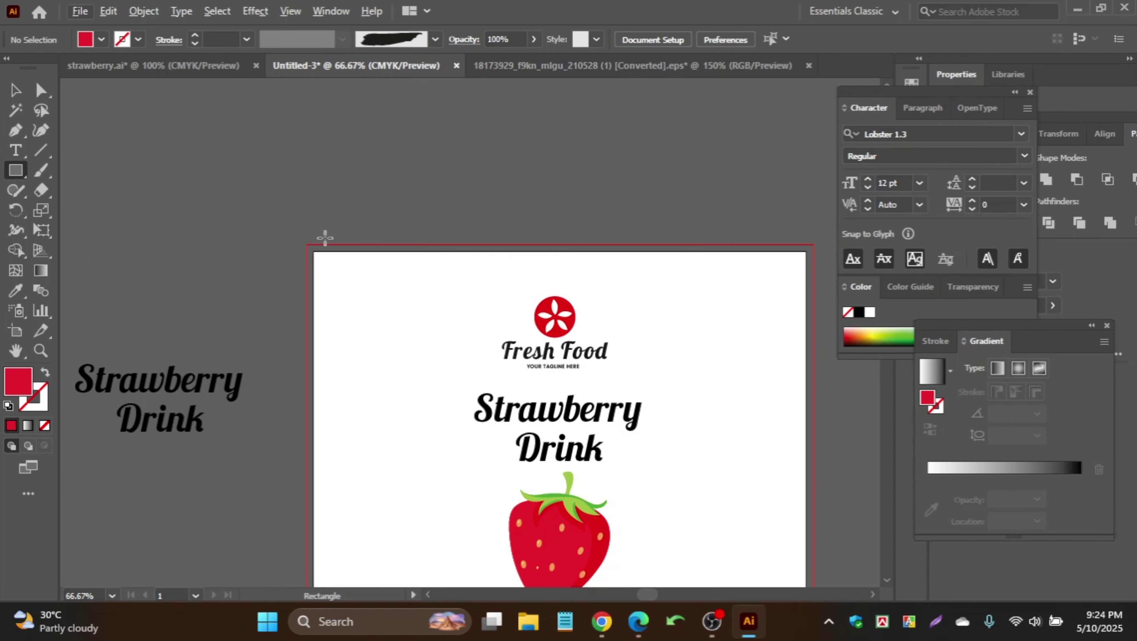
mouse_move(308, 243)
mouse_down()
mouse_move(815, 284)
mouse_move(814, 295)
mouse_up()
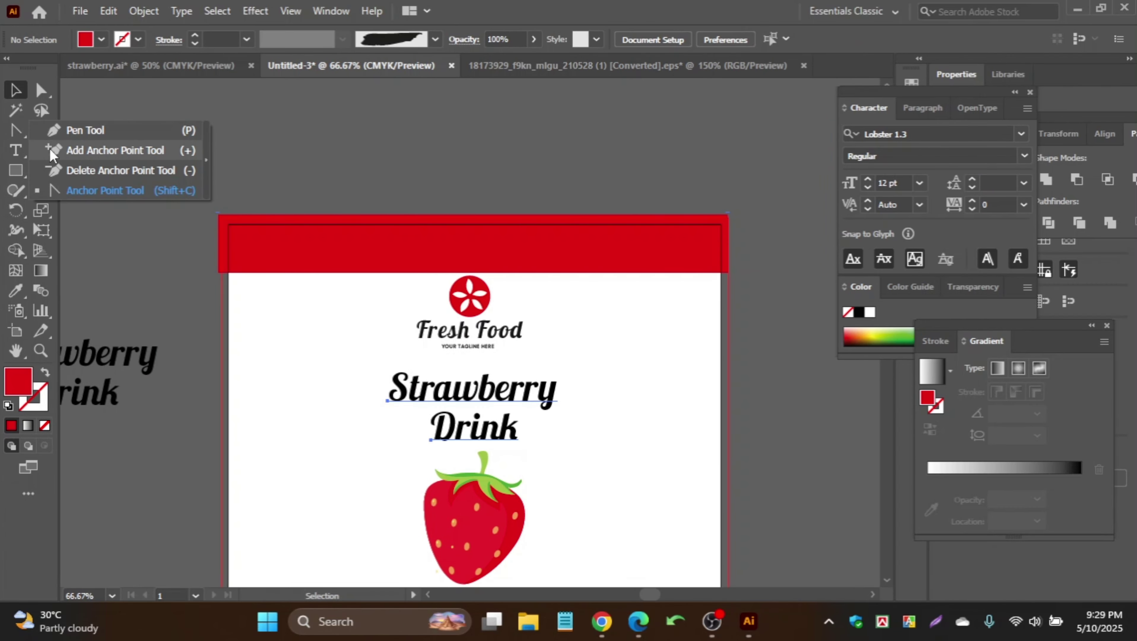
Add anchor points along the left half of the red band's lower edge with the Add Anchor Point tool.
click(103, 149)
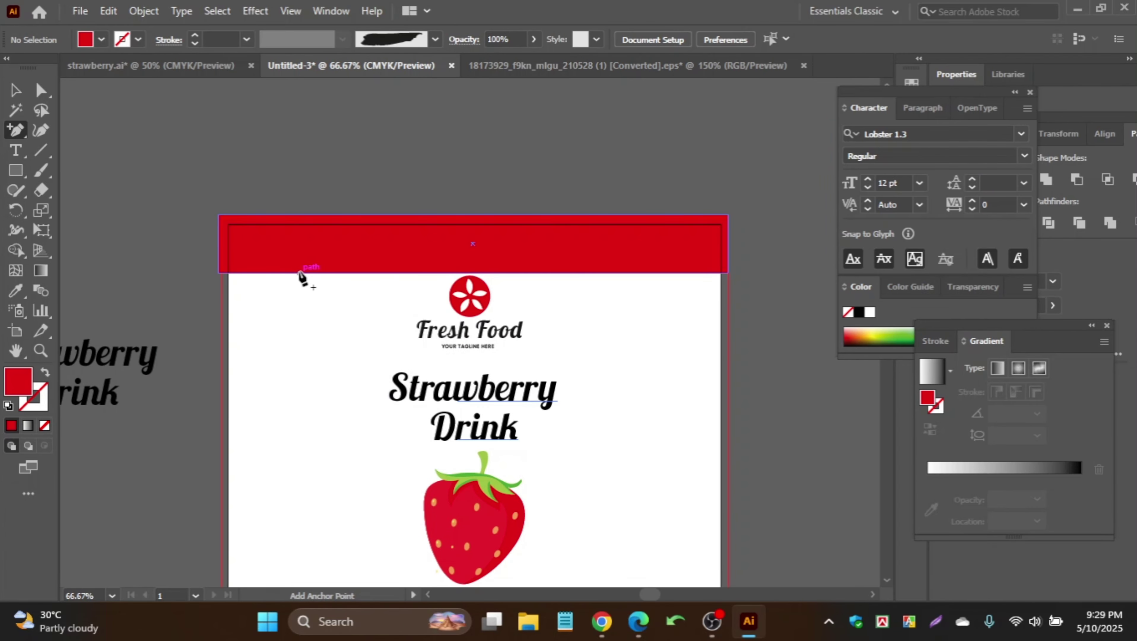
click(298, 272)
click(333, 273)
scroll(315, 270, up, 2)
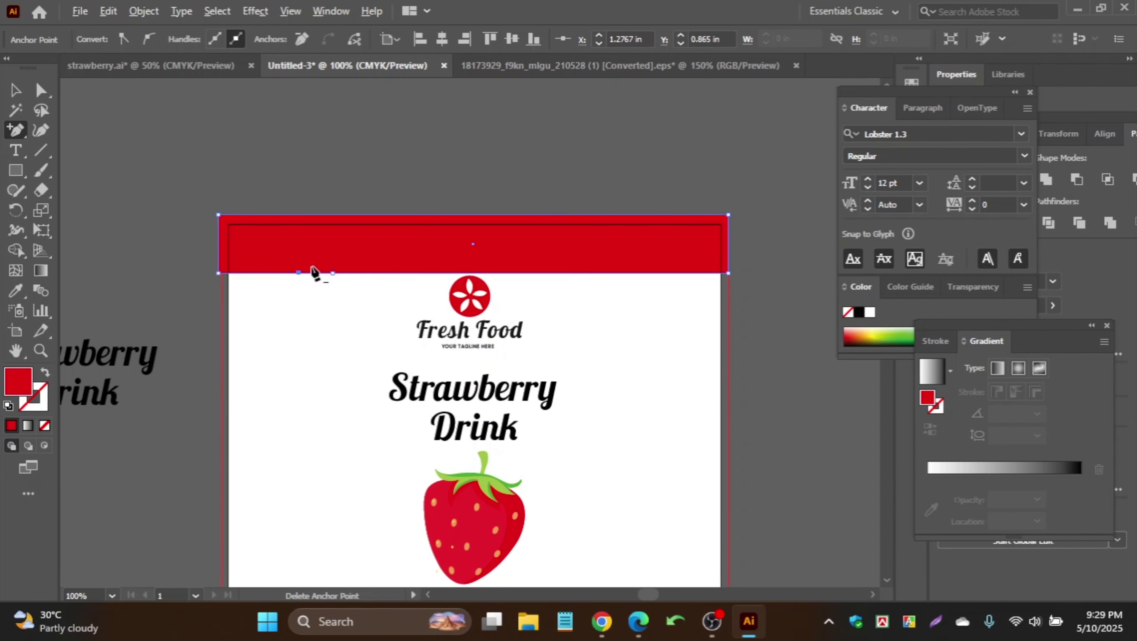
click(247, 296)
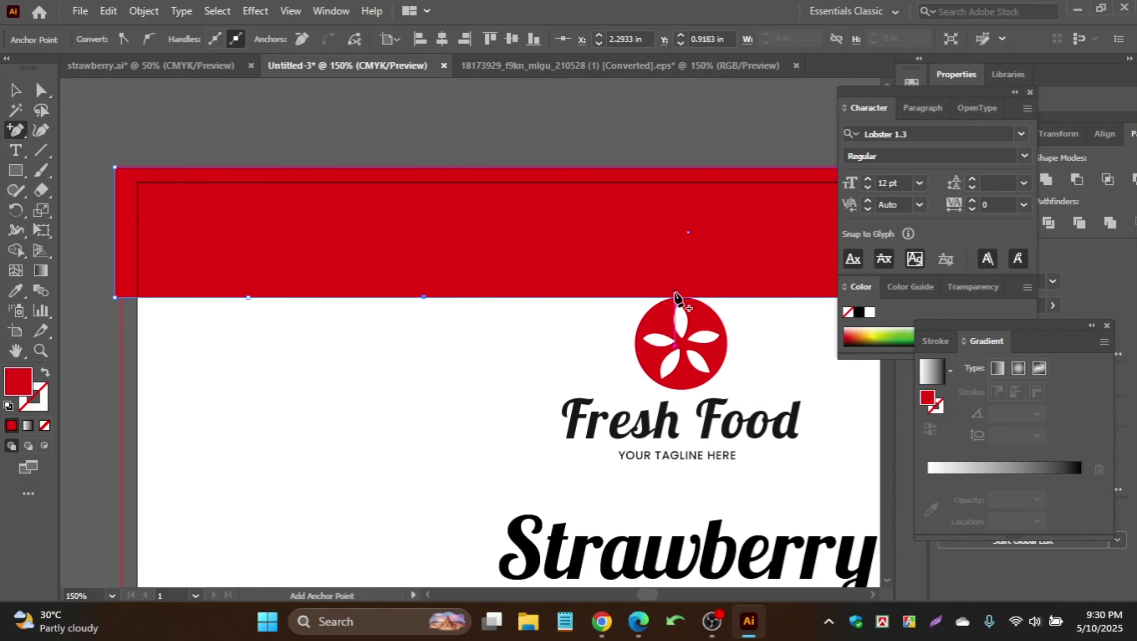
click(471, 296)
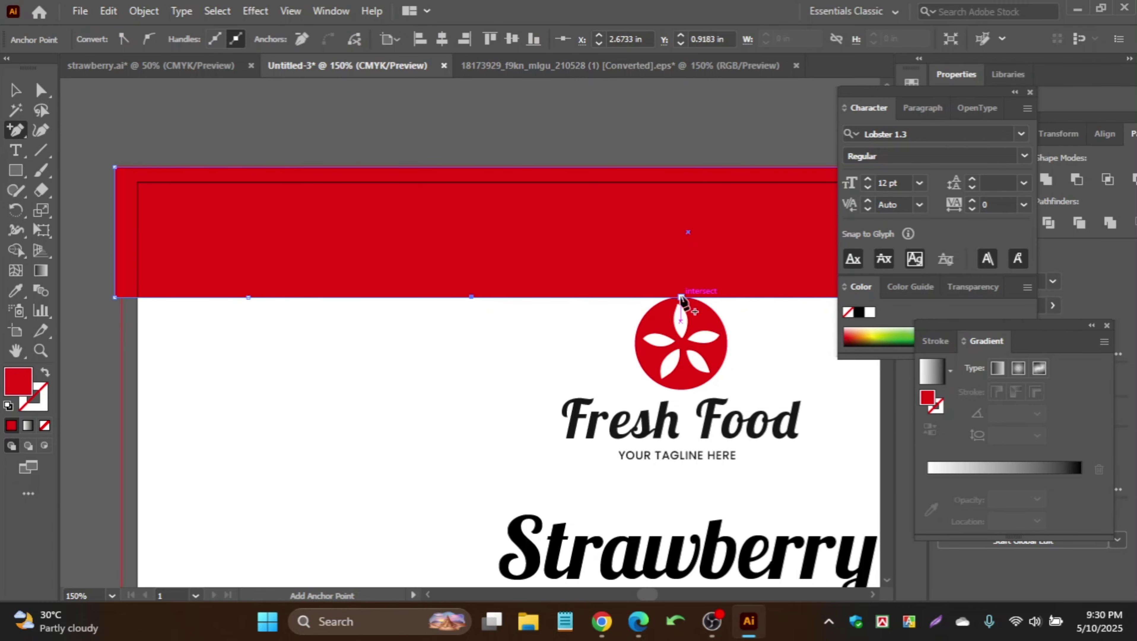
Add the remaining anchor points along the right half of the band's lower edge and adjust their spacing.
scroll(571, 305, up, 5)
scroll(462, 343, down, 4)
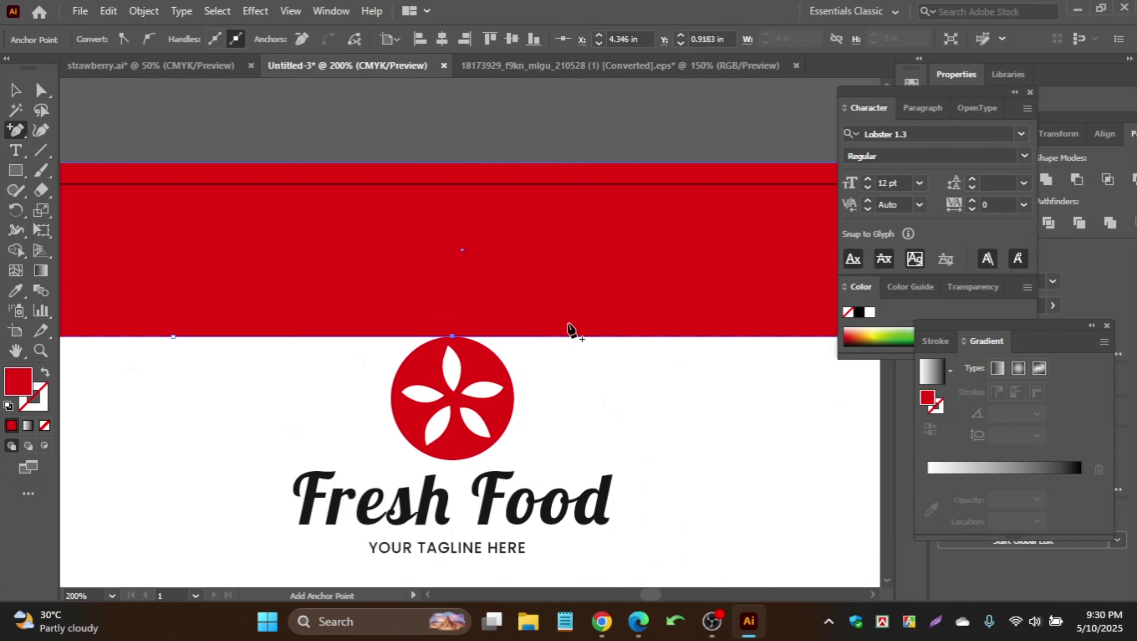
scroll(324, 337, up, 3)
scroll(325, 334, down, 5)
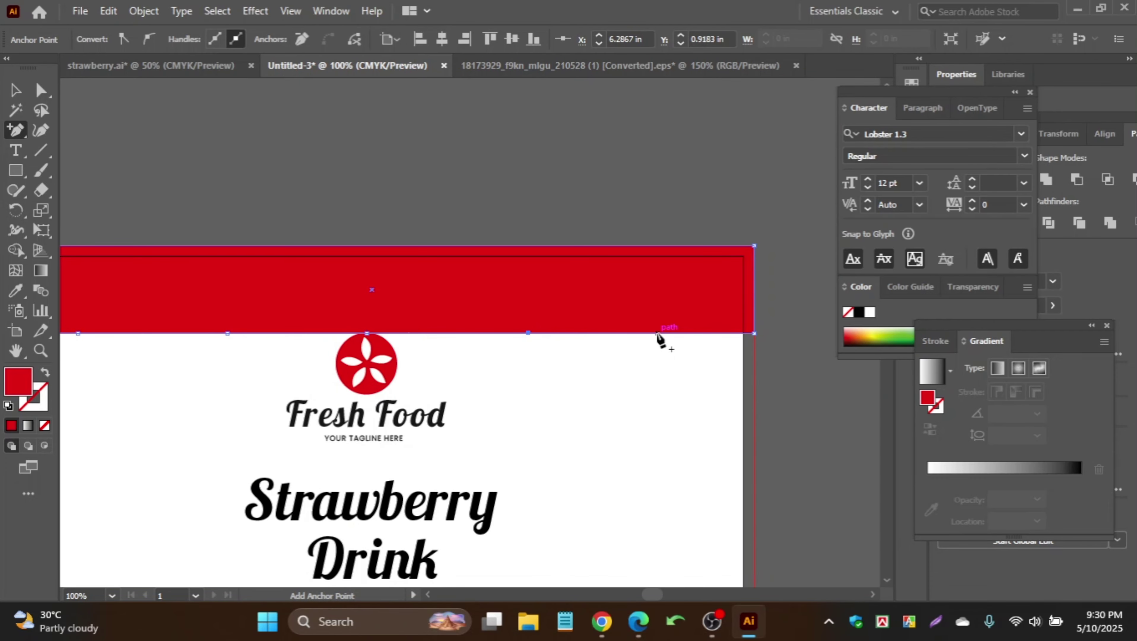
drag(528, 332, 496, 333)
scroll(645, 342, down, 3)
scroll(515, 314, up, 1)
Bend the anchor points on the band's lower edge into curves with the Anchor Point tool, forming a wavy border.
drag(16, 130, 68, 191)
drag(434, 344, 418, 379)
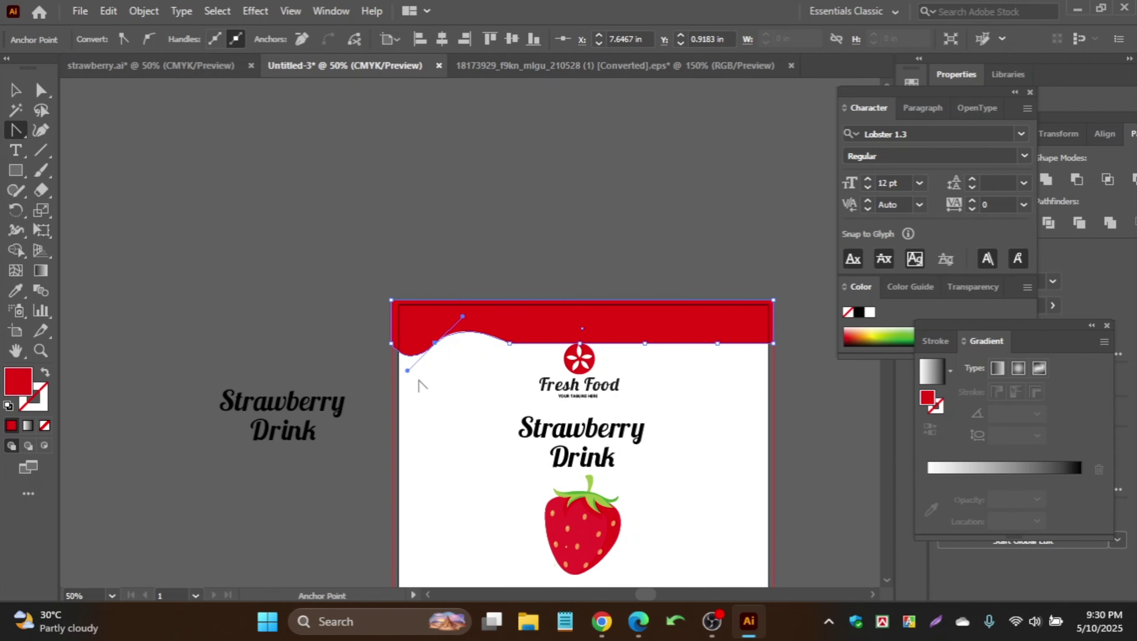
drag(509, 343, 480, 372)
drag(579, 343, 551, 372)
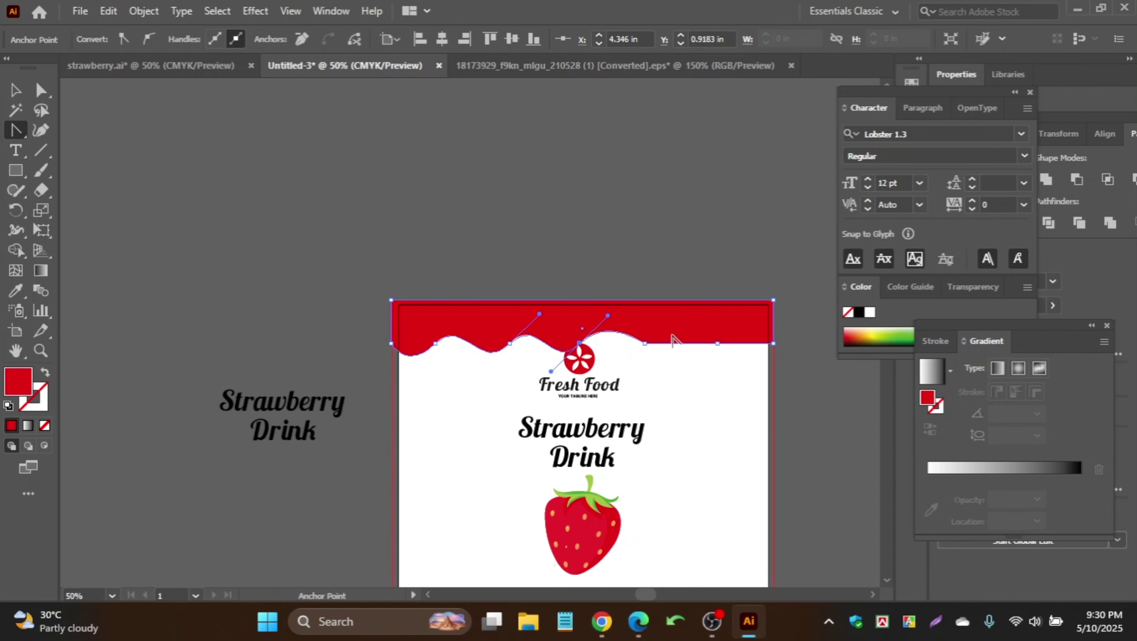
drag(645, 343, 631, 368)
drag(717, 343, 687, 372)
Shift the wavy red band left so that one of its wave crests sits over the logo.
click(13, 95)
click(601, 357)
scroll(596, 345, up, 1)
mouse_move(595, 317)
mouse_down()
mouse_move(553, 297)
mouse_move(554, 251)
mouse_move(579, 312)
mouse_move(545, 282)
mouse_up()
scroll(614, 310, up, 2)
scroll(546, 309, down, 2)
click(537, 319)
scroll(535, 319, up, 1)
click(544, 169)
scroll(462, 270, down, 1)
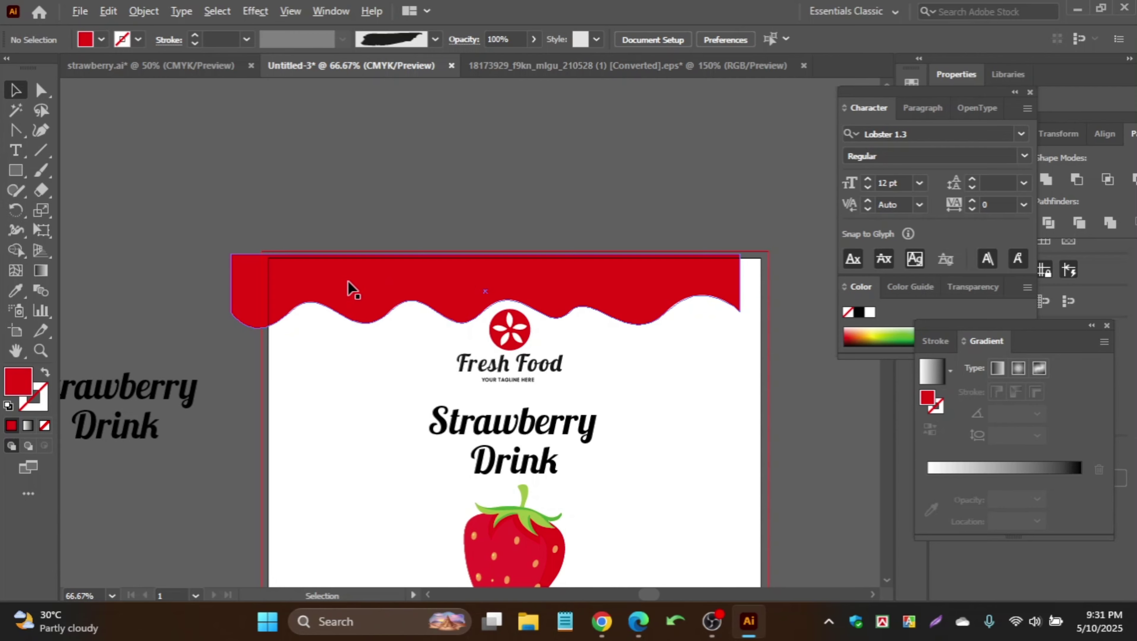
Stretch the wavy band's right side out to the artboard's right bleed edge.
click(395, 291)
drag(739, 291, 772, 292)
scroll(508, 292, up, 1)
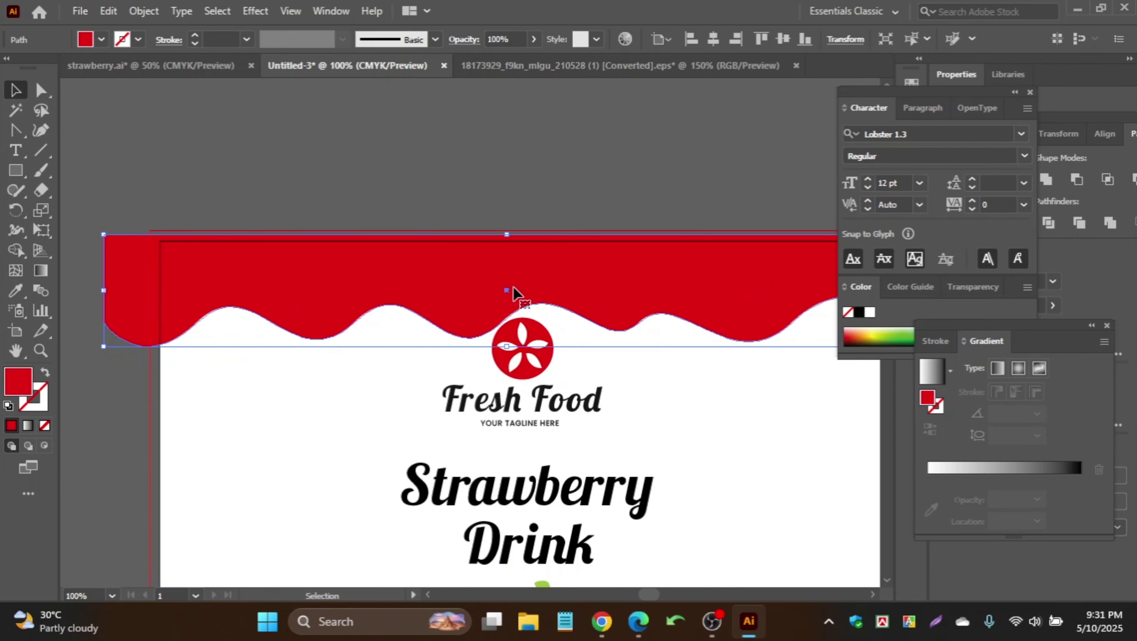
scroll(506, 291, down, 2)
mouse_move(698, 290)
mouse_down()
mouse_move(726, 292)
mouse_move(708, 290)
mouse_up()
click(538, 207)
Draw a red rectangle about 9.11 in wide and 0.6 in high along the label's bottom bleed edge.
scroll(537, 253, down, 1)
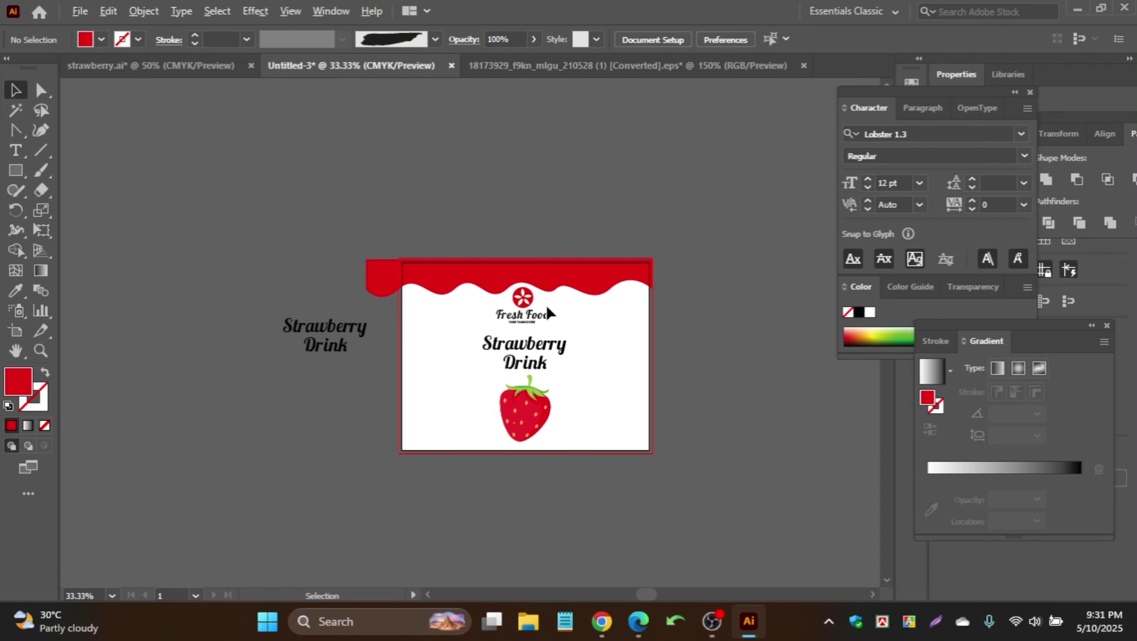
scroll(540, 308, up, 2)
scroll(714, 320, down, 1)
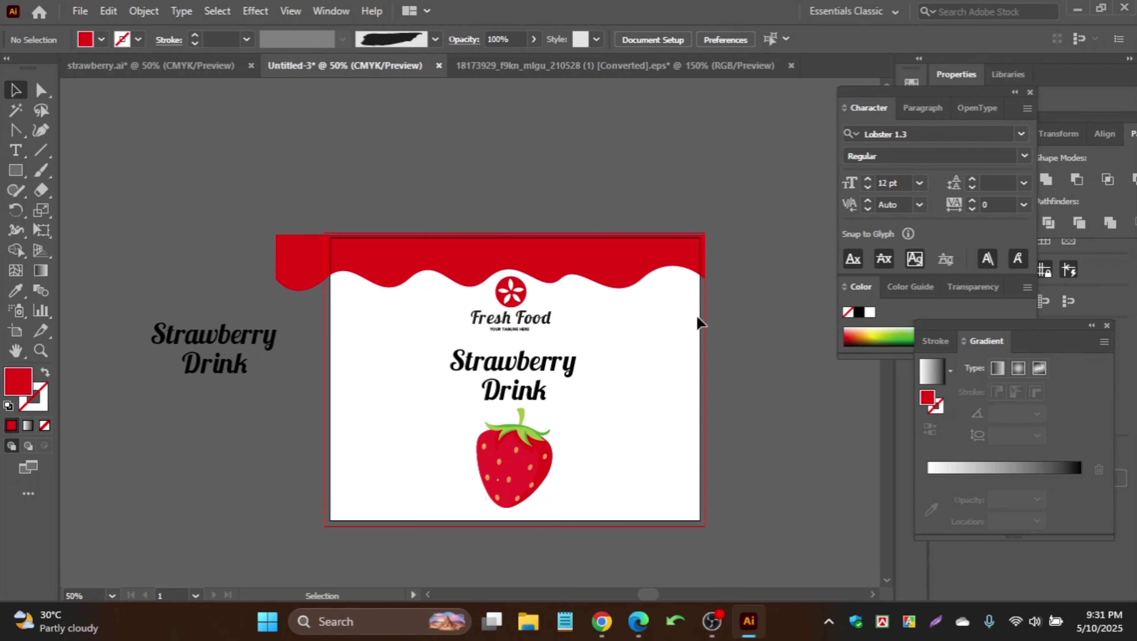
scroll(518, 275, up, 1)
scroll(534, 283, down, 1)
scroll(531, 281, down, 3)
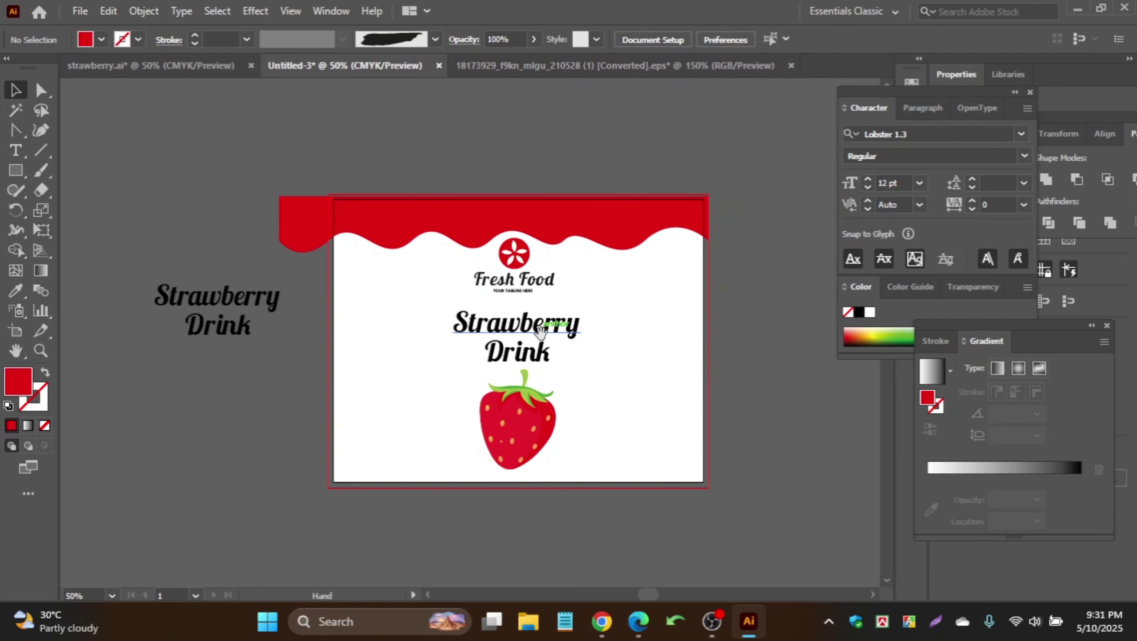
key(m)
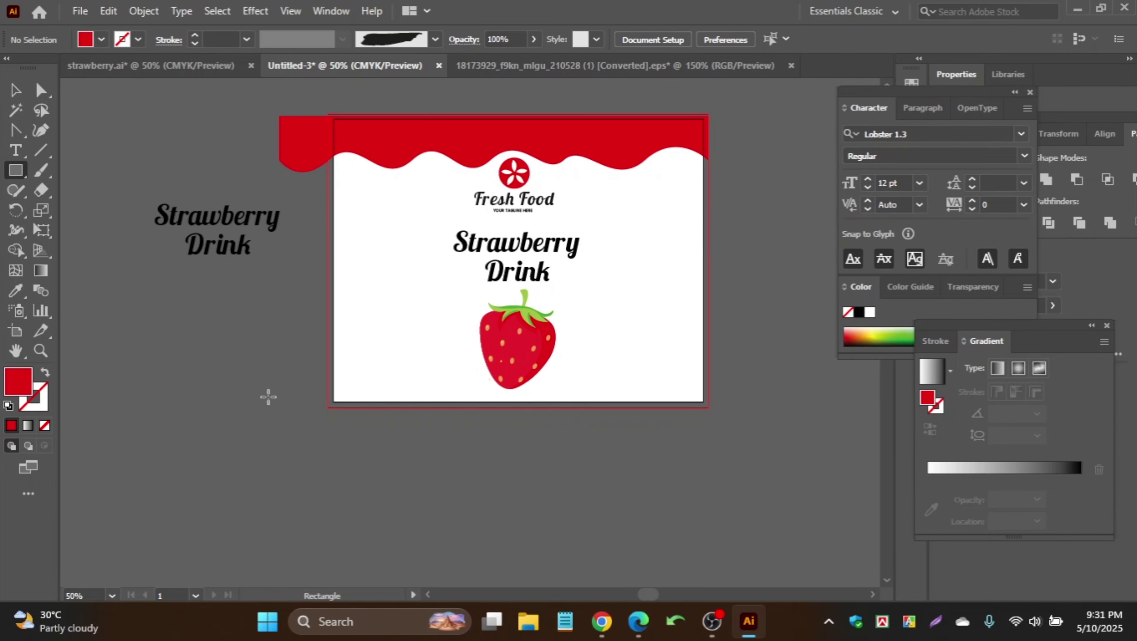
drag(327, 389, 707, 406)
click(15, 90)
key(ctrl+plus)
key(ctrl+plus)
click(617, 485)
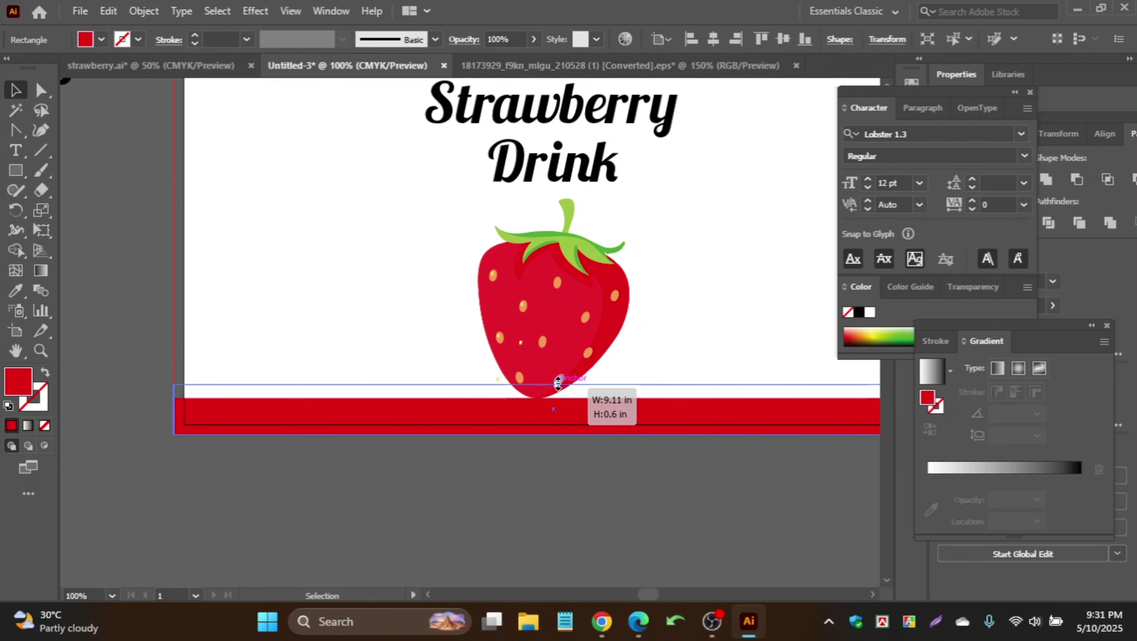
Send the red bottom band behind the strawberry illustration.
scroll(483, 431, down, 2)
right_click(520, 358)
mouse_move(576, 274)
click(736, 274)
click(522, 459)
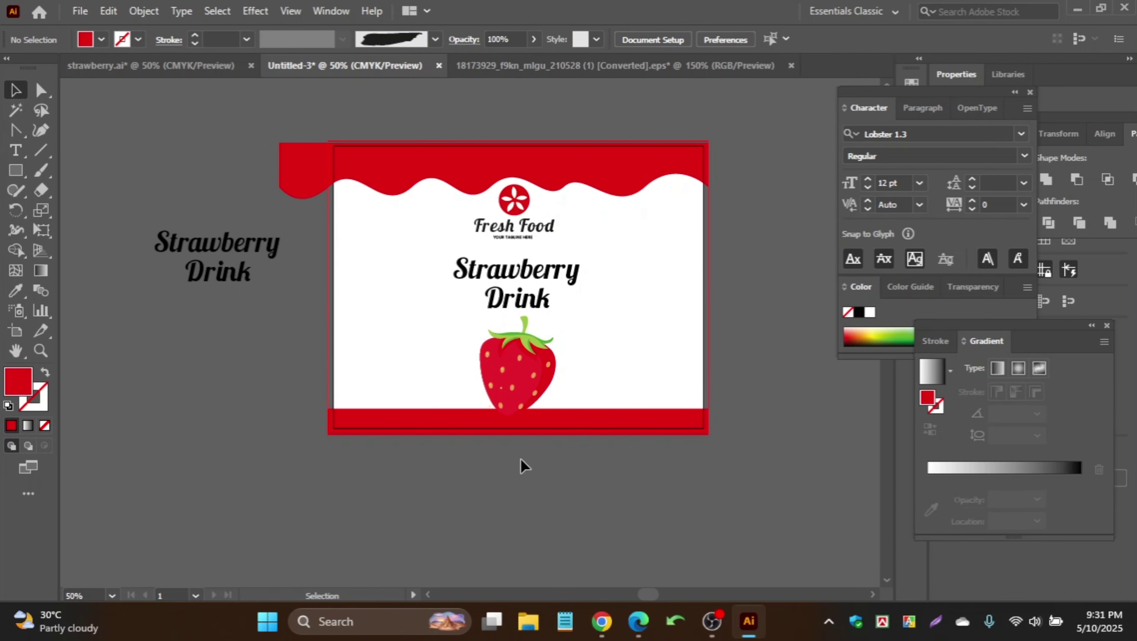
Move the strawberry illustration up so that its tip rests on the bottom red band's upper edge.
scroll(453, 427, up, 3)
scroll(578, 511, down, 3)
scroll(623, 492, up, 2)
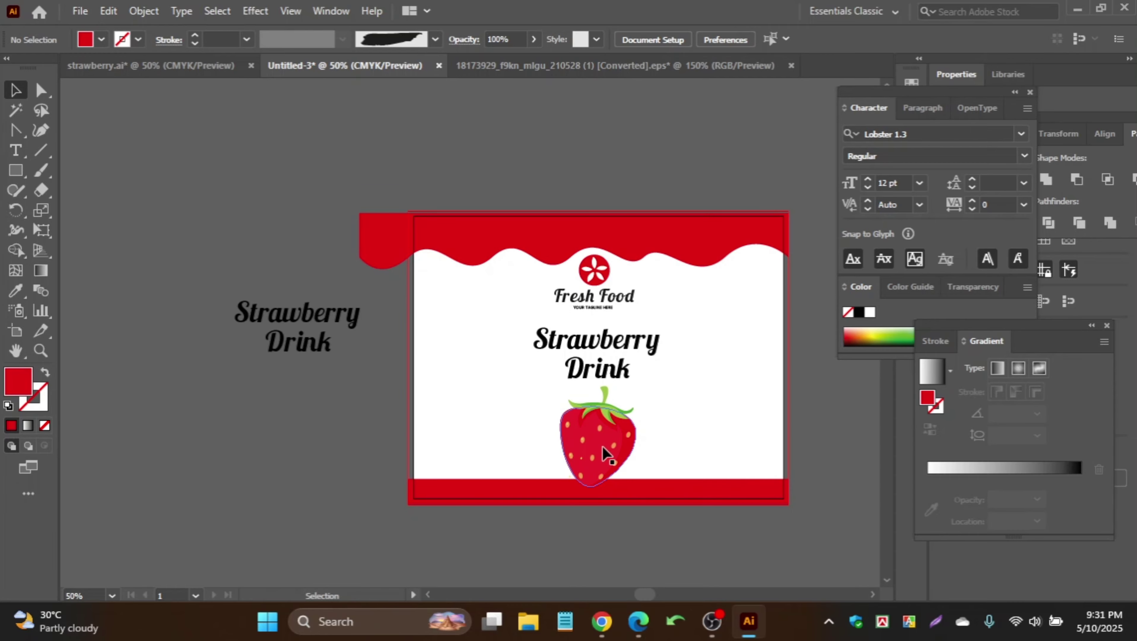
click(603, 458)
scroll(602, 458, up, 3)
drag(534, 367, 528, 339)
scroll(532, 359, down, 1)
scroll(533, 358, up, 1)
Move both lines of the Strawberry Drink title slightly up, closer to the logo's tagline.
click(531, 353)
scroll(530, 345, up, 1)
shift+click(529, 334)
scroll(528, 359, up, 1)
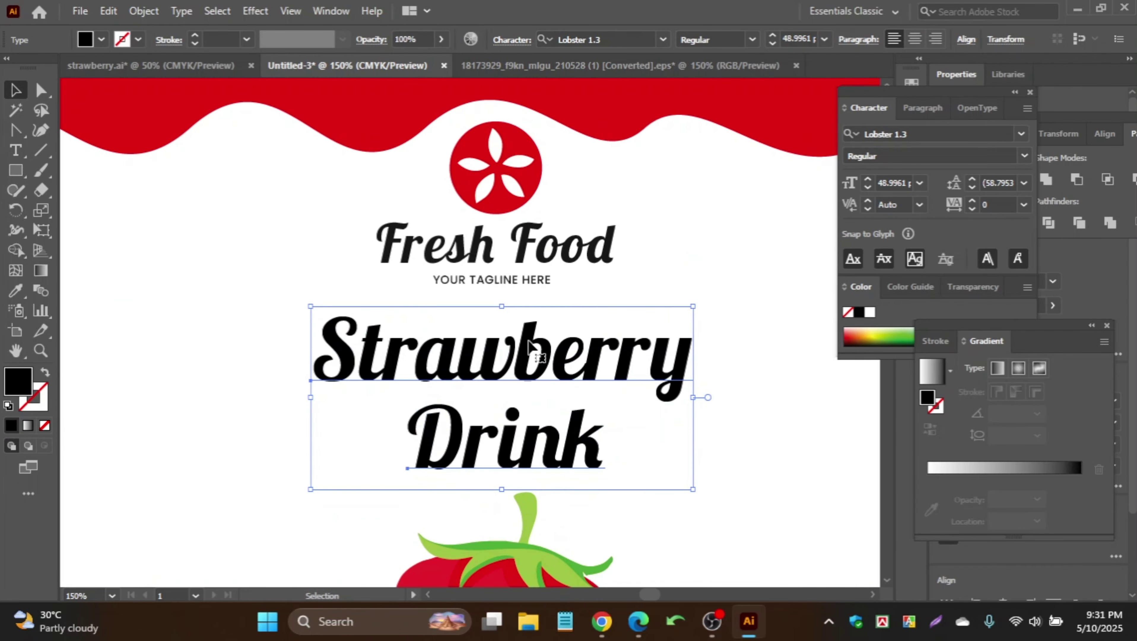
scroll(528, 340, down, 3)
click(541, 397)
scroll(523, 439, down, 1)
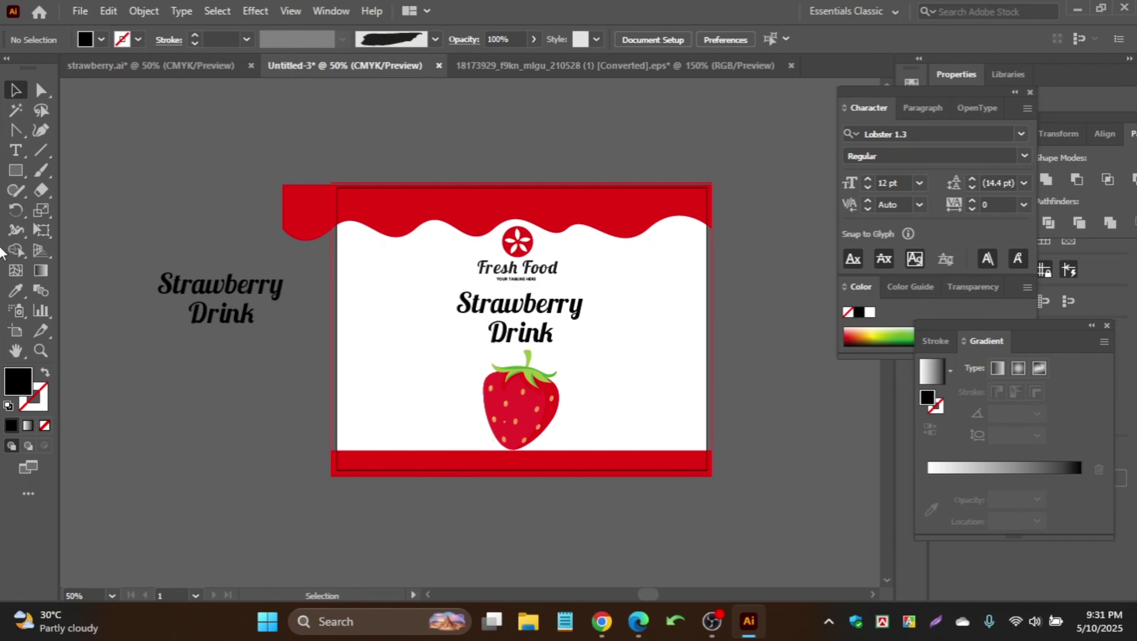
Draw a rectangle over the whole artboard and fit its upper edge to the bleed, about 9.11 in by 7.01 in.
click(15, 171)
mouse_move(329, 179)
mouse_down()
mouse_move(713, 461)
mouse_move(711, 475)
mouse_up()
click(16, 90)
click(144, 12)
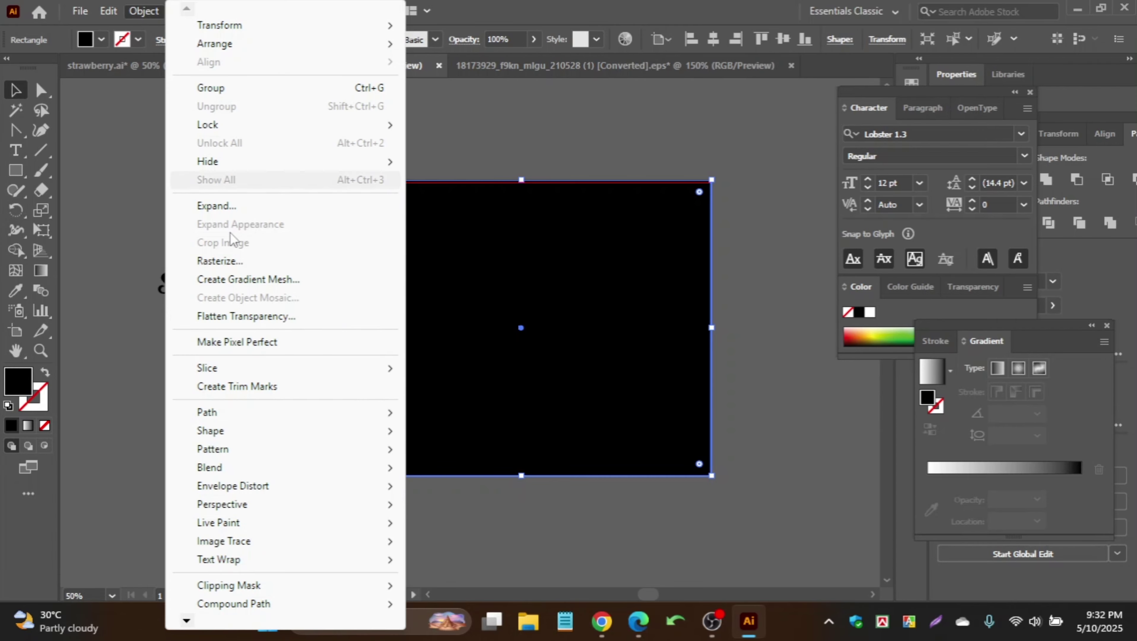
click(806, 330)
click(806, 330)
scroll(523, 181, up, 6)
click(480, 192)
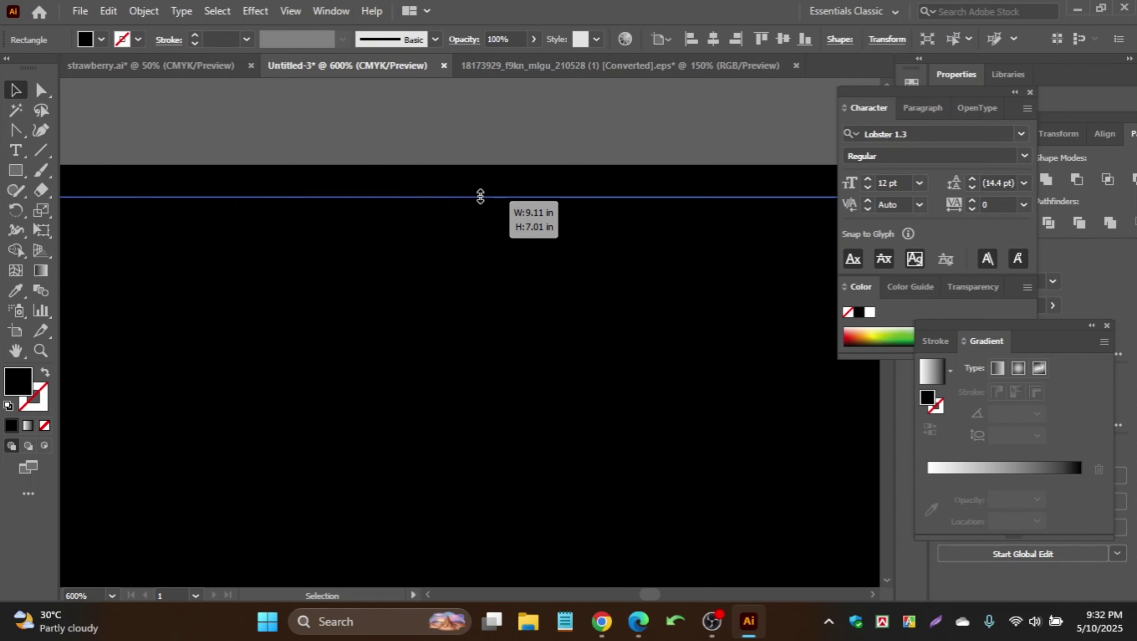
scroll(480, 192, down, 5)
Split the full-size rectangle into a grid of 3 columns and convert the columns to guides.
click(143, 11)
mouse_move(226, 411)
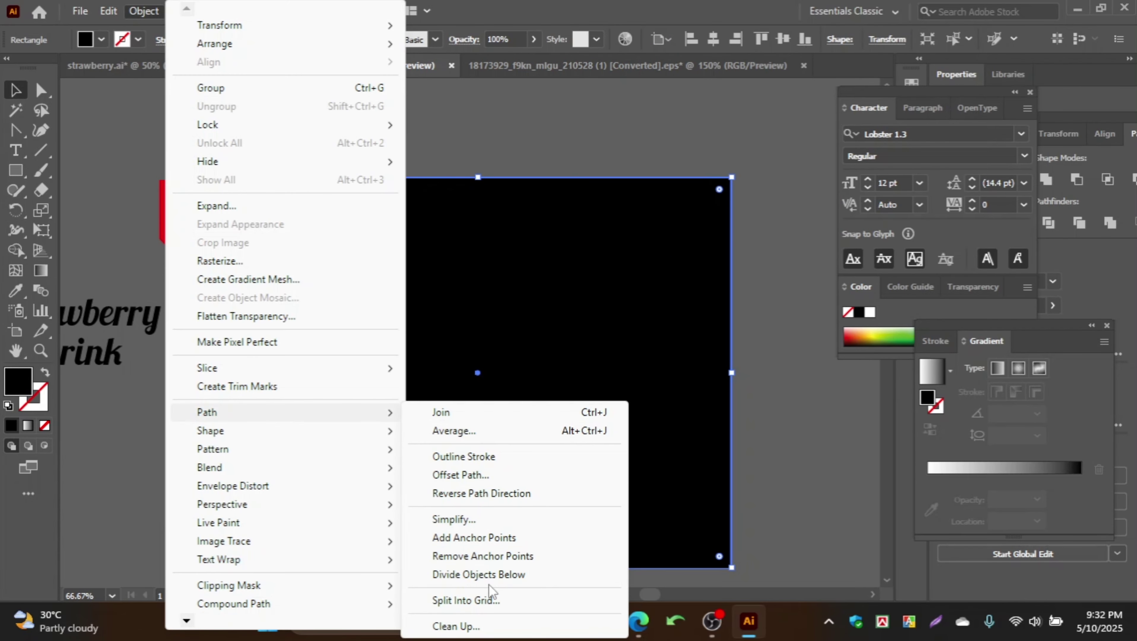
click(516, 524)
click(674, 245)
text(3)
key(Return)
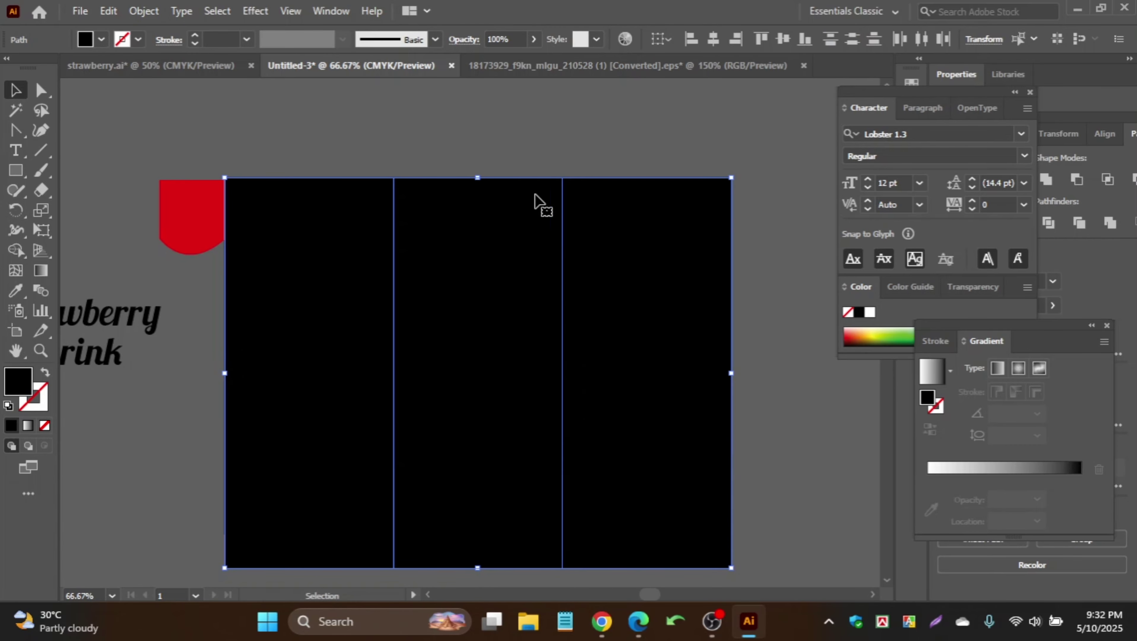
right_click(469, 99)
click(525, 325)
Scale the Fresh Food logo and both title lines down slightly to fit between the middle column's guides.
scroll(664, 325, down, 3)
click(530, 273)
scroll(520, 270, up, 2)
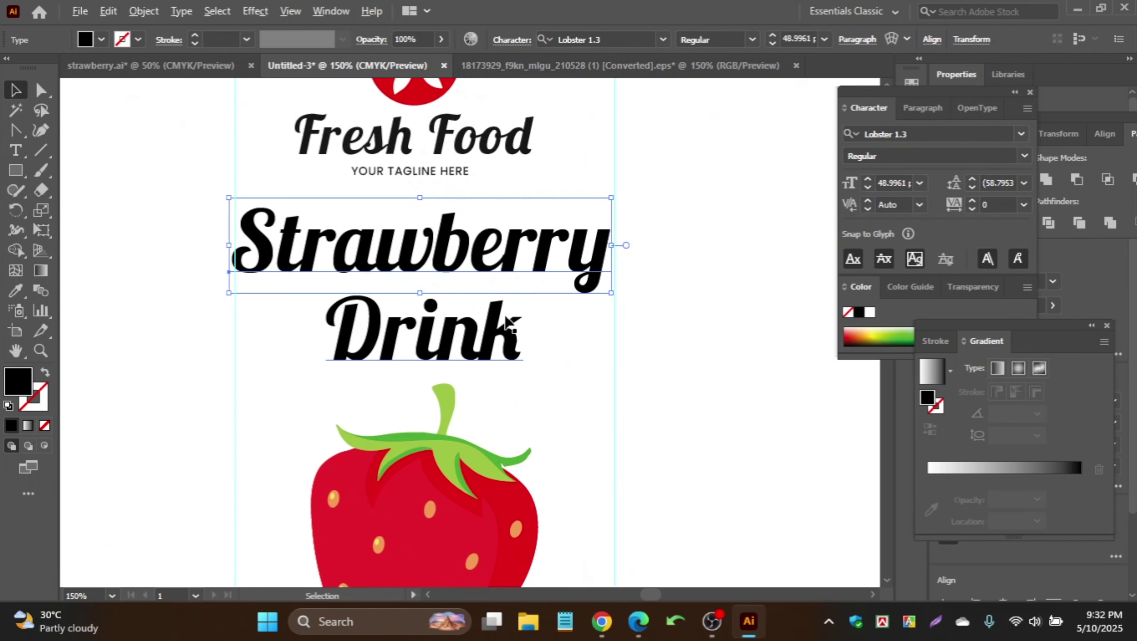
shift+click(513, 334)
shift+click(520, 148)
drag(612, 197, 597, 197)
click(676, 295)
Shift the logo and the title slightly down within the middle column.
scroll(421, 294, down, 2)
click(427, 204)
scroll(428, 205, up, 1)
shift+click(448, 288)
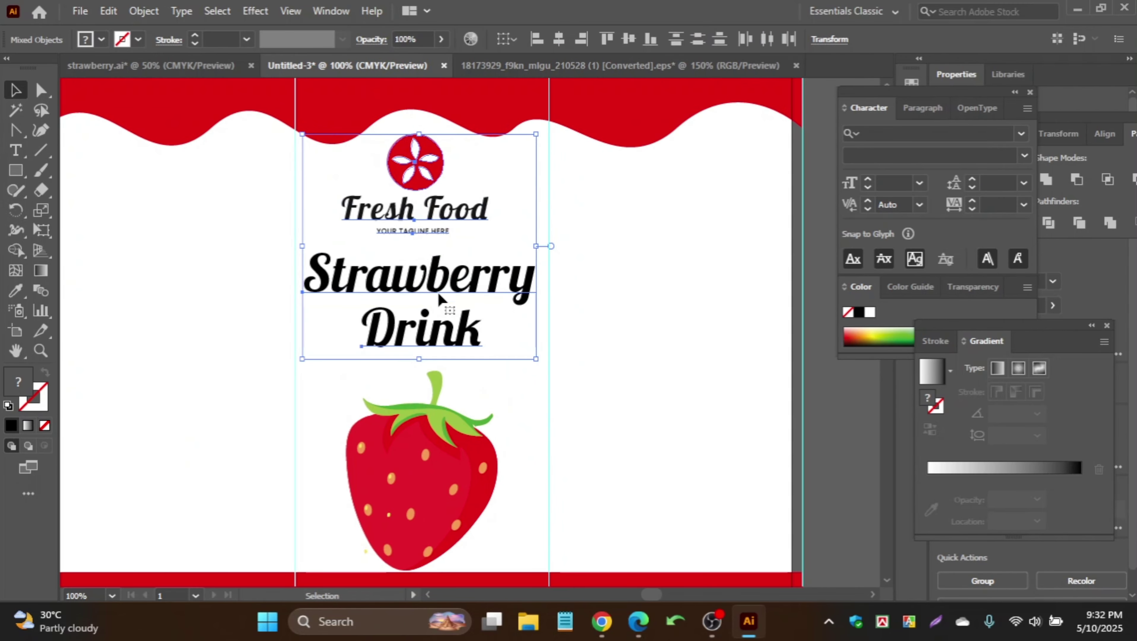
scroll(453, 314, down, 3)
scroll(458, 397, up, 1)
click(597, 350)
scroll(450, 359, down, 1)
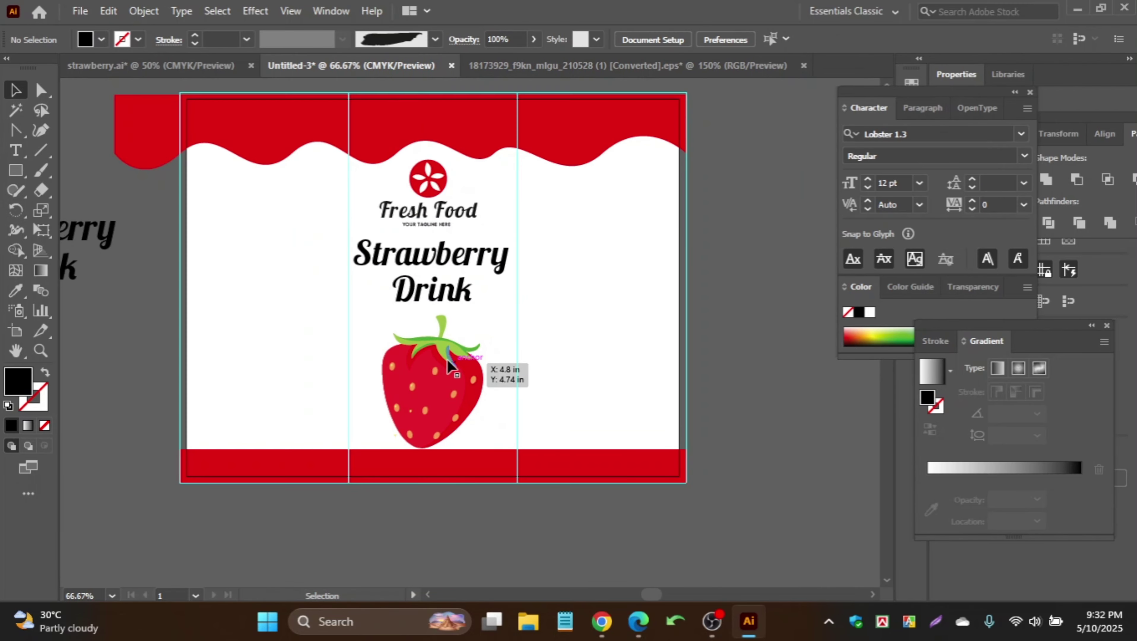
Nudge the logo and the title slightly up toward the wavy red band.
scroll(450, 358, up, 2)
click(452, 325)
shift+click(445, 275)
shift+click(424, 202)
scroll(422, 229, up, 1)
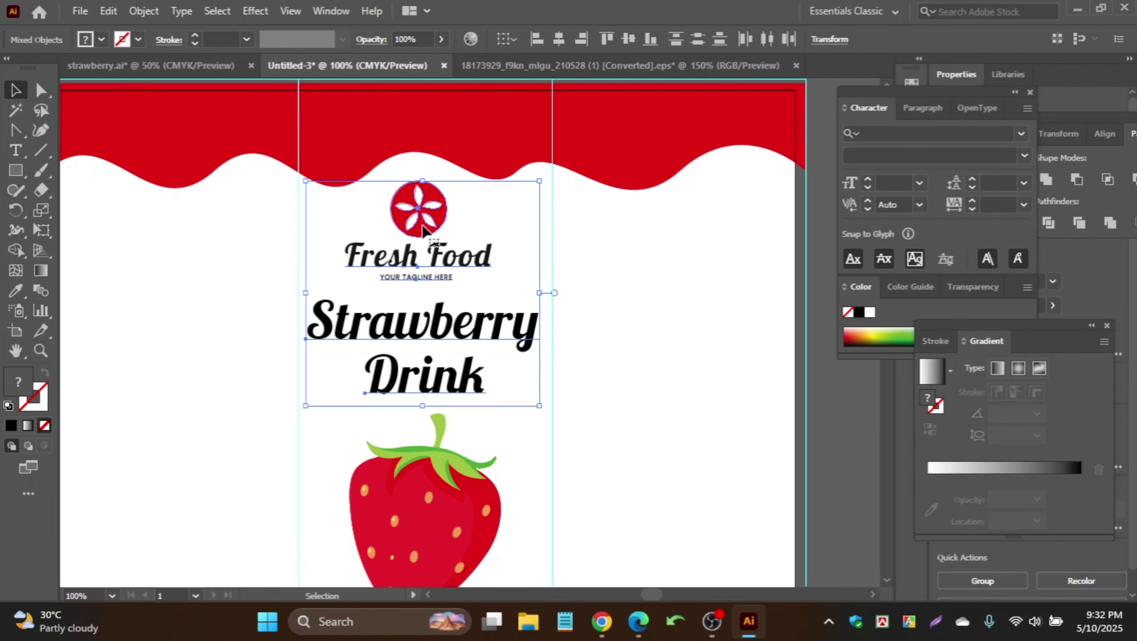
scroll(428, 190, up, 1)
drag(427, 194, 428, 187)
scroll(433, 220, down, 2)
click(592, 307)
click(442, 320)
Switch to the Edge browser, search images for "strawberry pattern vector black white" and open the monochrome seamless pattern on Freepik.
click(638, 621)
text(strawberry pattern vector black white)
key(Return)
click(88, 349)
scroll(952, 195, up, 5)
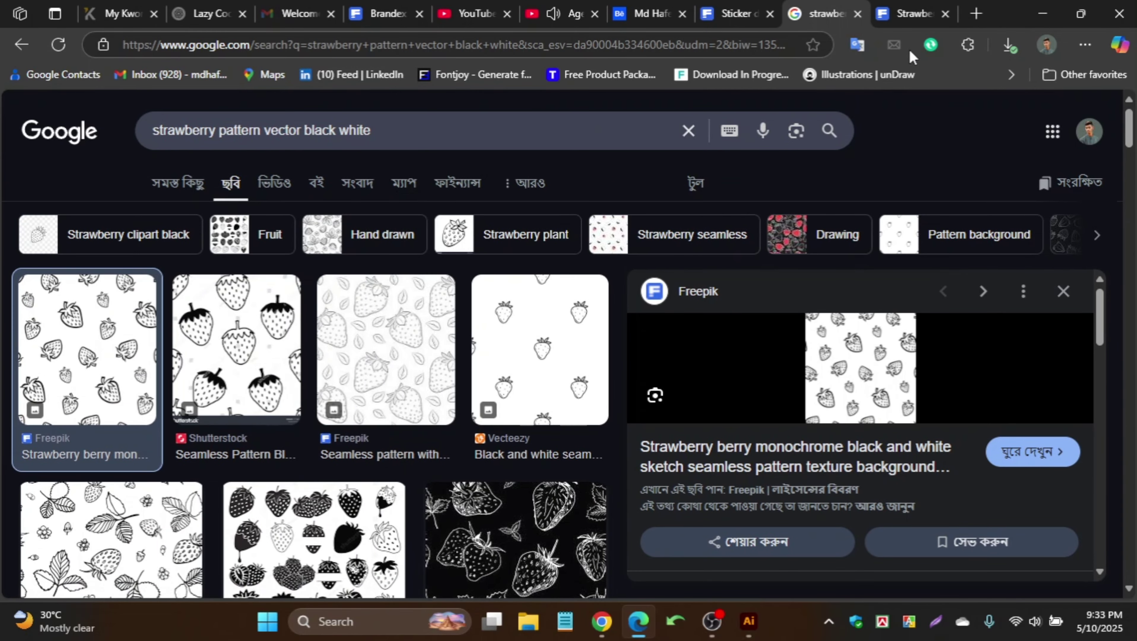
click(910, 13)
scroll(812, 292, down, 4)
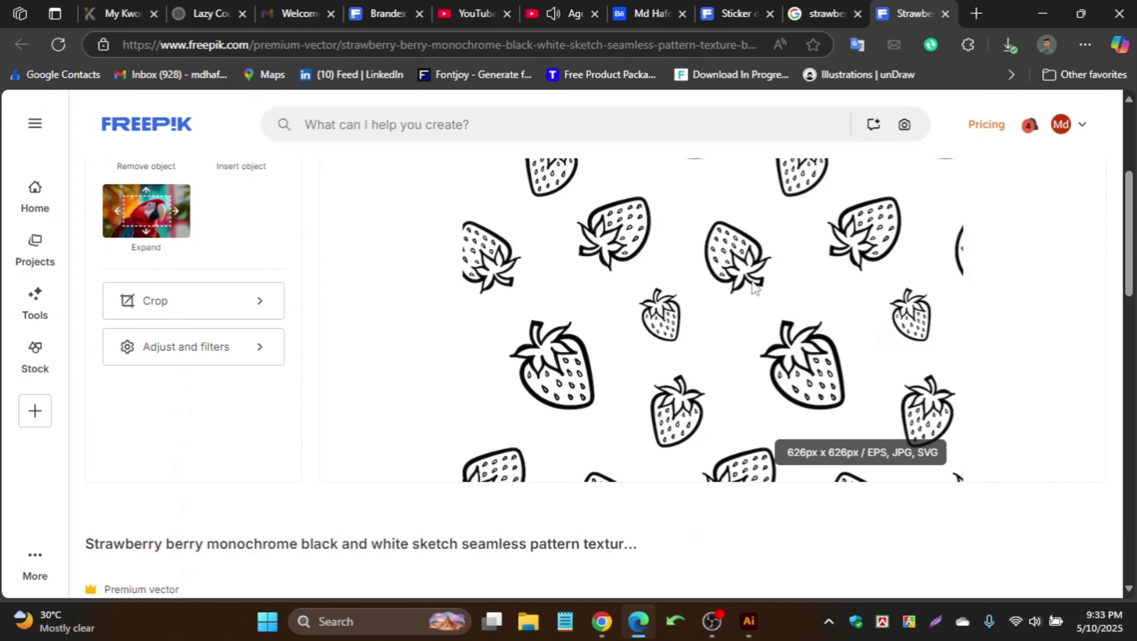
Switch back to Illustrator, paste the strawberry pattern image and place it to the left of the label.
click(1030, 5)
scroll(689, 300, down, 1)
scroll(689, 300, left, 8)
key(ctrl+v)
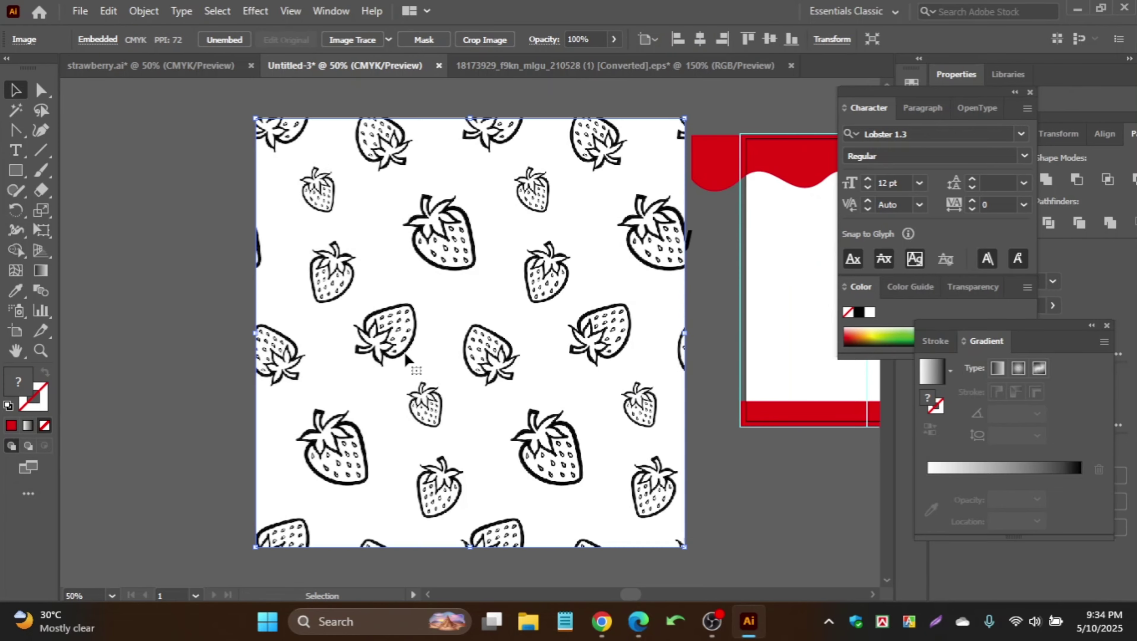
drag(510, 319, 397, 334)
Trace the pasted pattern image into vector shapes and delete all its white areas using the Magic Wand tool.
click(348, 39)
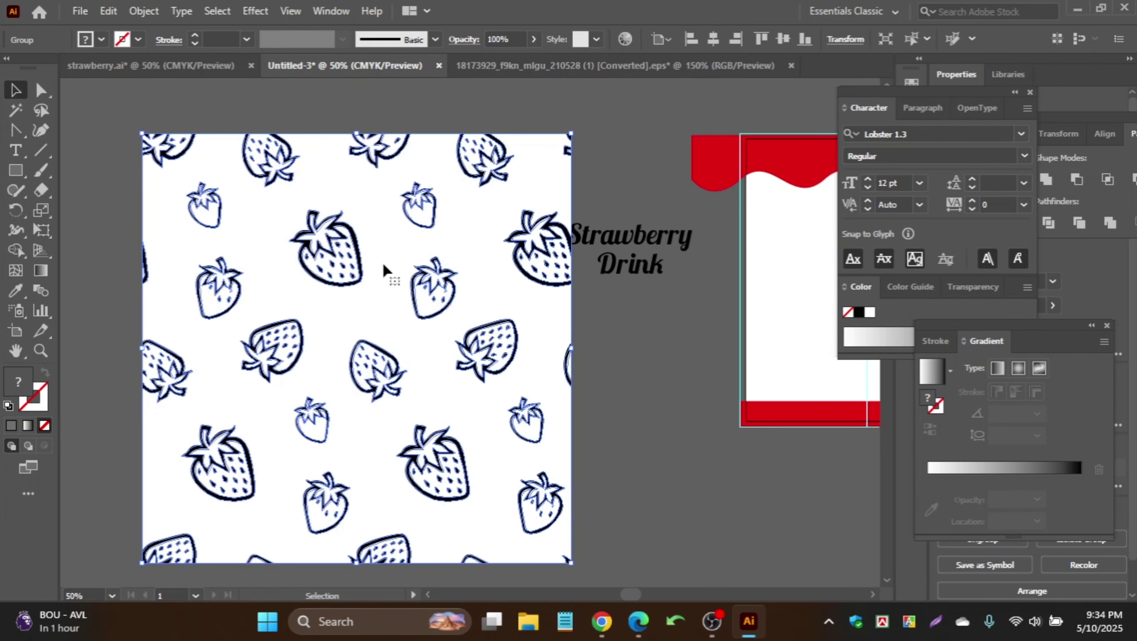
mouse_move(386, 266)
mouse_down()
mouse_move(319, 260)
mouse_move(350, 241)
mouse_up()
click(16, 110)
click(234, 182)
key(Delete)
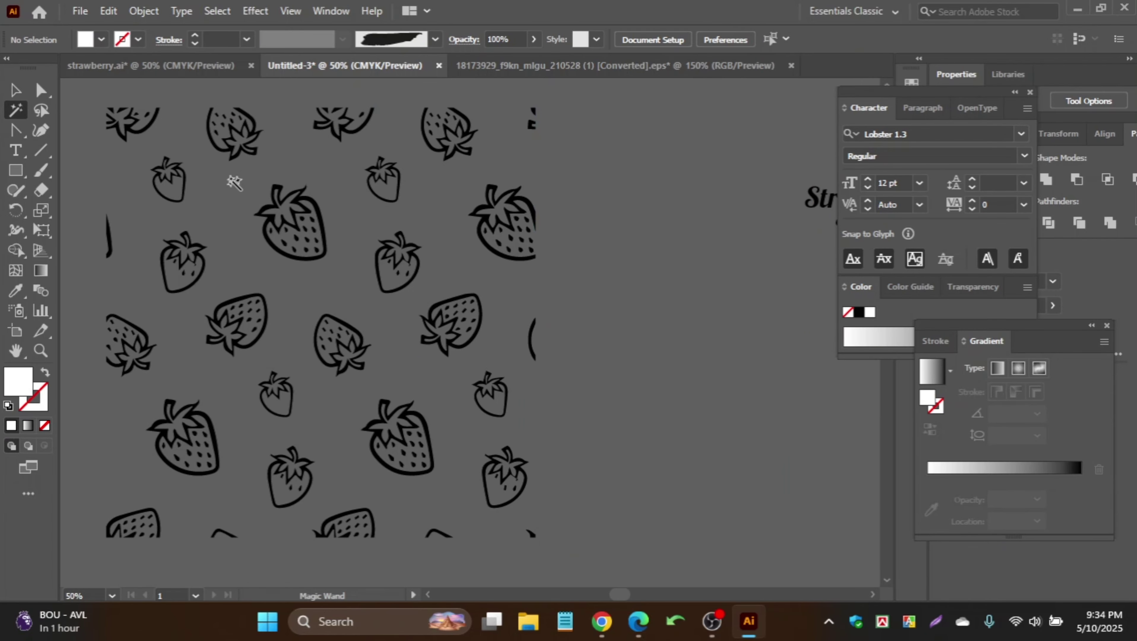
Ungroup the remaining black strawberry outlines and regroup them as one pattern.
click(14, 92)
key(ctrl+minus)
drag(123, 133, 577, 497)
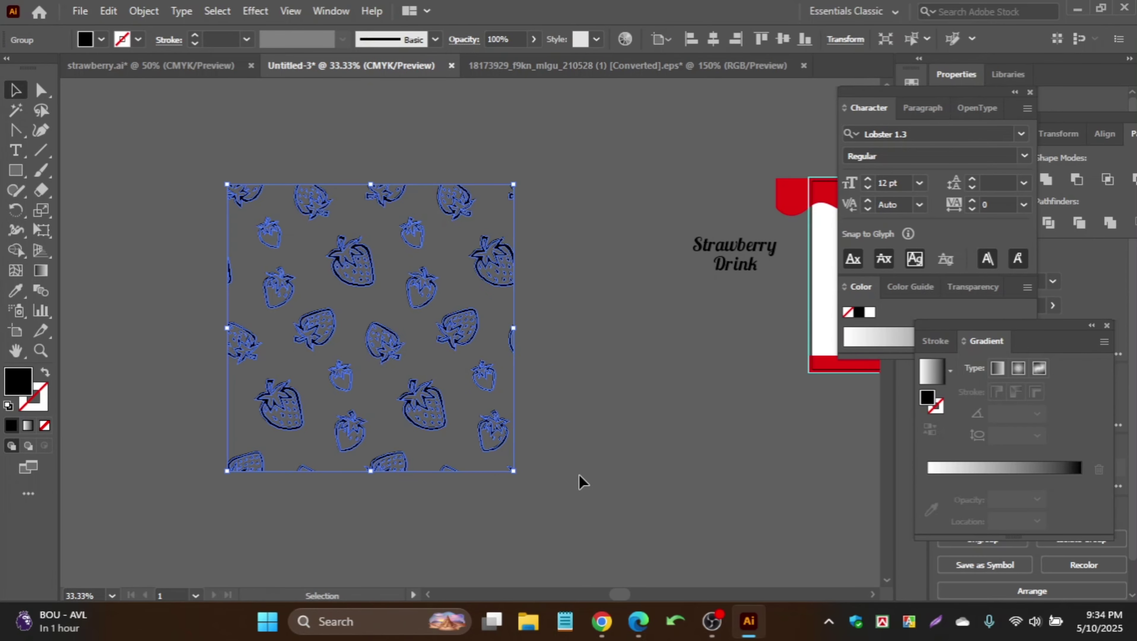
right_click(404, 293)
click(464, 437)
click(556, 386)
drag(324, 308, 188, 291)
click(536, 529)
key(ctrl+minus)
drag(291, 311, 597, 516)
key(ctrl+g)
Move the grouped strawberry pattern up toward the label.
drag(512, 451, 513, 308)
scroll(525, 406, up, 2)
click(526, 406)
scroll(489, 356, down, 3)
Align the red strawberry pattern to the label's horizontal and vertical center.
drag(618, 333, 542, 442)
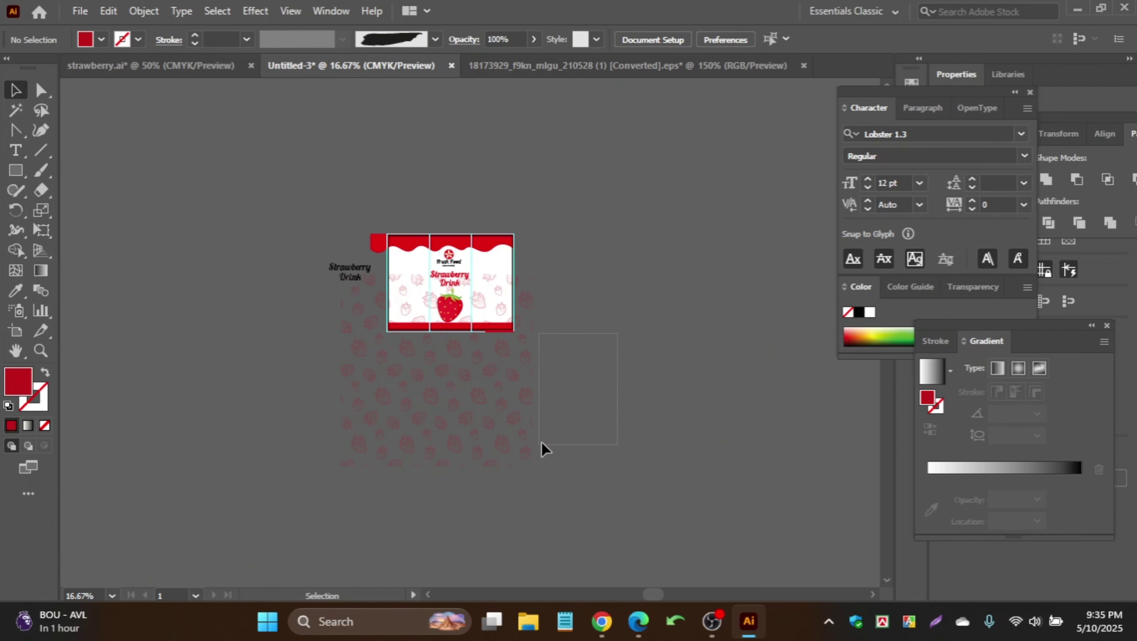
drag(451, 451, 449, 453)
right_click(528, 482)
click(592, 332)
click(713, 40)
click(787, 41)
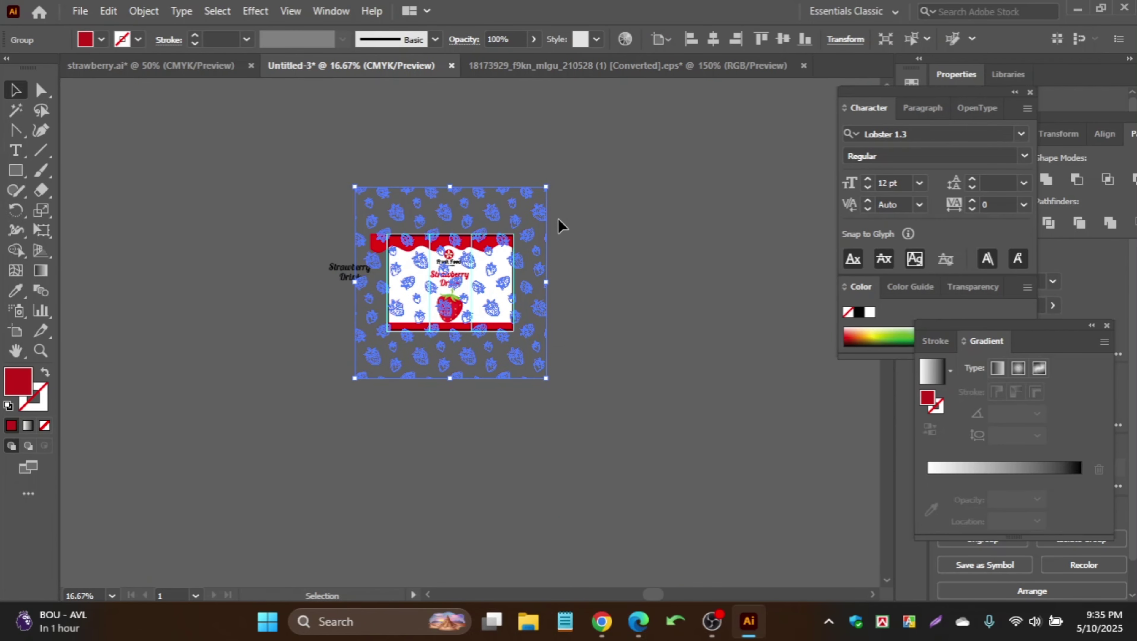
click(558, 220)
Scale the strawberry pattern down about its center until it reaches just beyond the label's bleed edges.
scroll(492, 277, up, 2)
scroll(536, 267, up, 1)
click(545, 277)
drag(601, 330, 545, 332)
click(634, 333)
scroll(465, 274, up, 3)
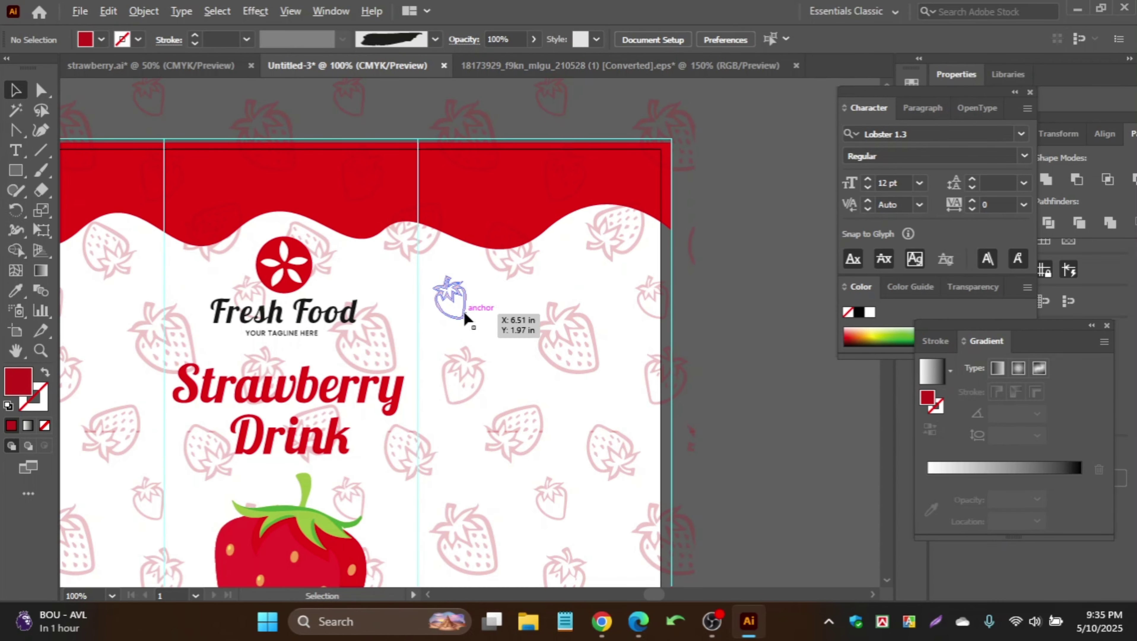
Try to apply the Multiply blending mode to the strawberry pattern.
scroll(449, 297, down, 1)
key(ctrl+plus)
key(ctrl+plus)
click(464, 39)
click(359, 67)
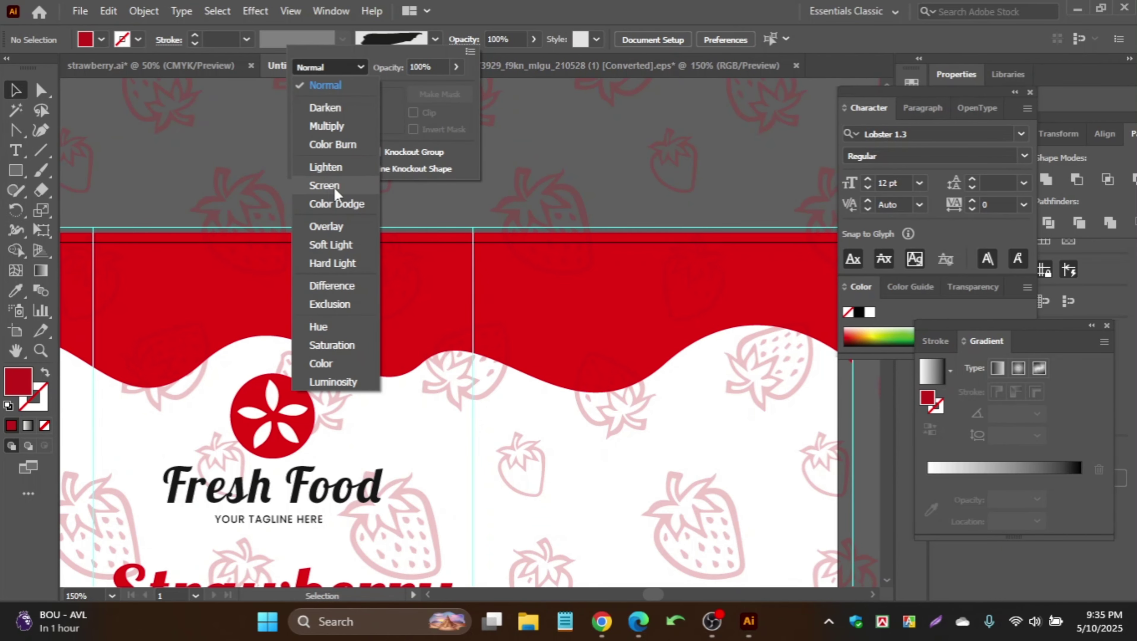
click(332, 127)
click(557, 152)
Examine the whole label and the background strawberry pattern, including the pattern group's opacity setting.
scroll(536, 236, down, 4)
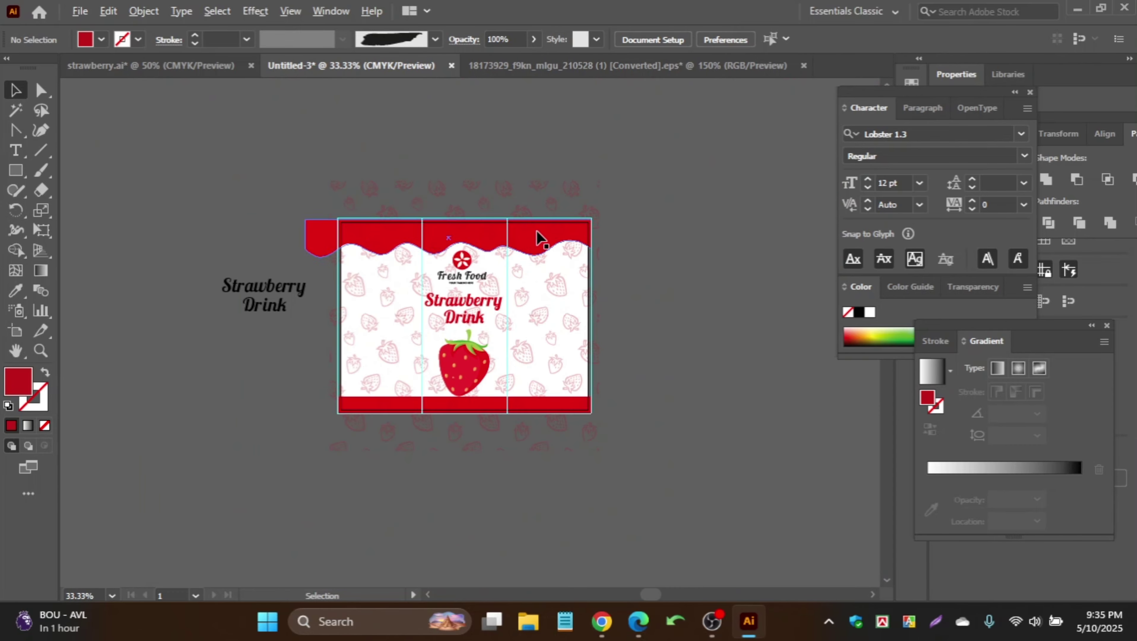
scroll(515, 491, up, 4)
scroll(516, 491, down, 3)
scroll(472, 457, down, 4)
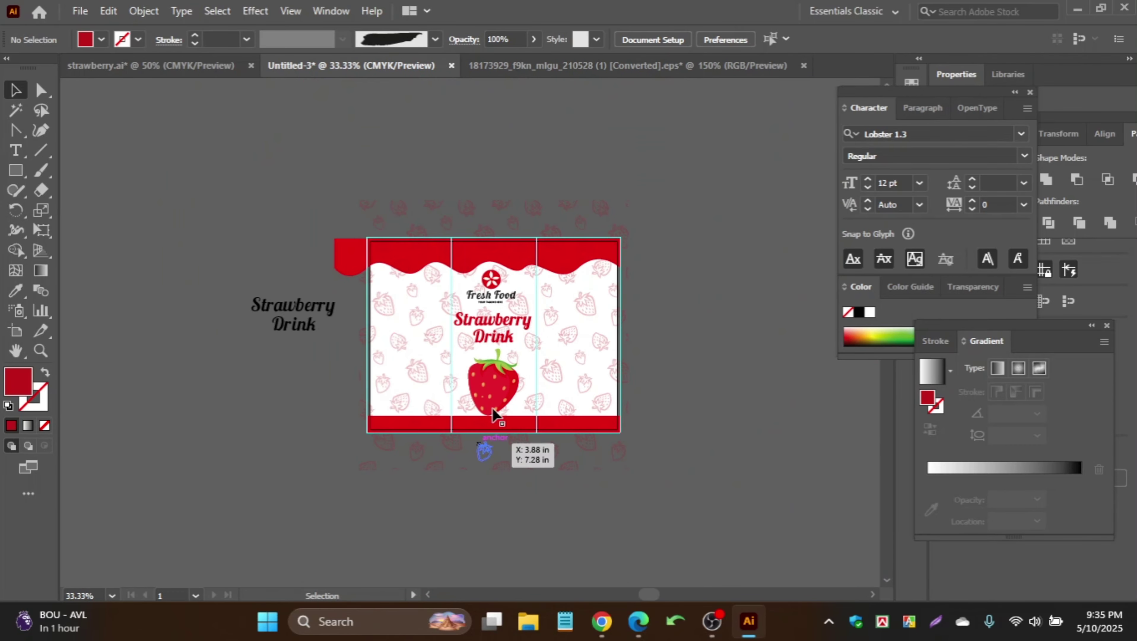
scroll(478, 357, up, 1)
scroll(478, 357, up, 1)
click(419, 320)
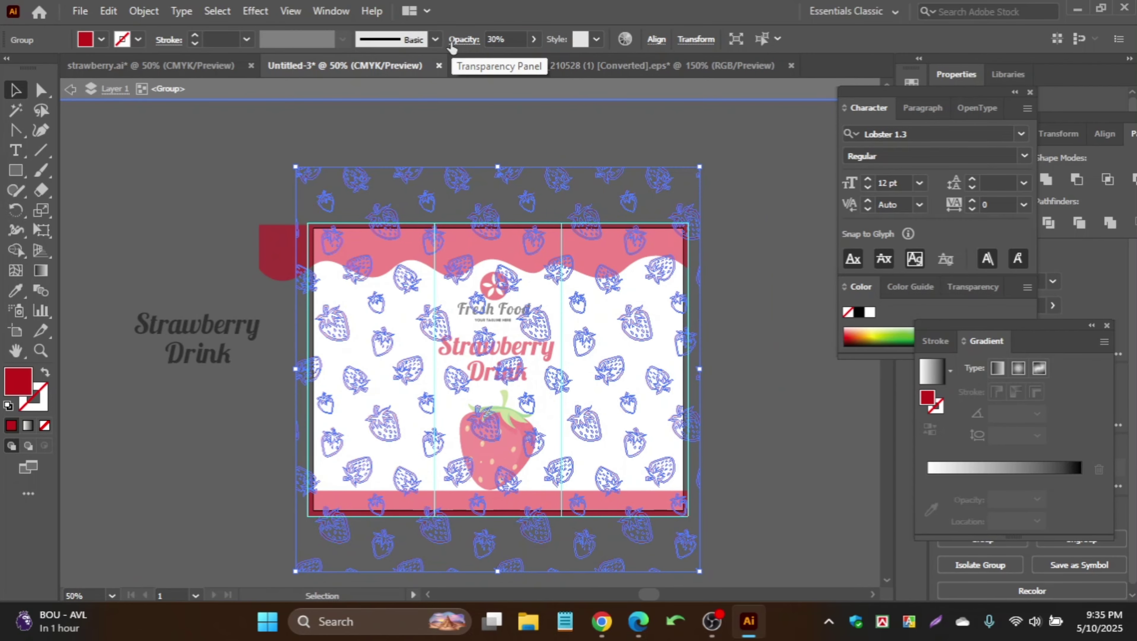
click(162, 158)
scroll(431, 249, up, 3)
scroll(365, 243, down, 3)
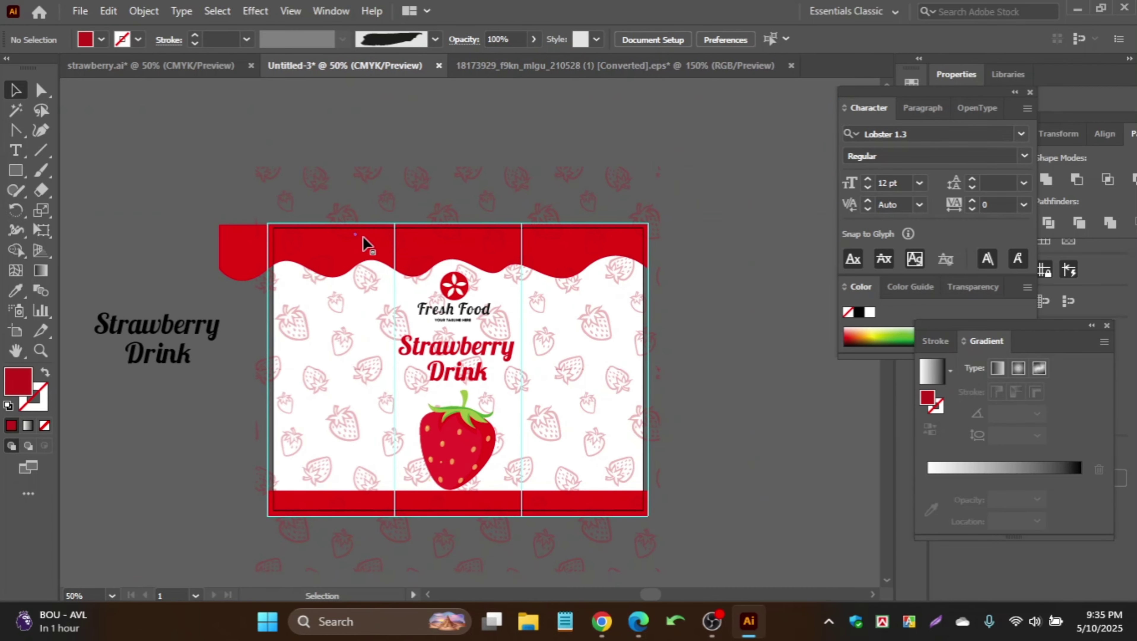
double_click(467, 372)
scroll(467, 372, up, 2)
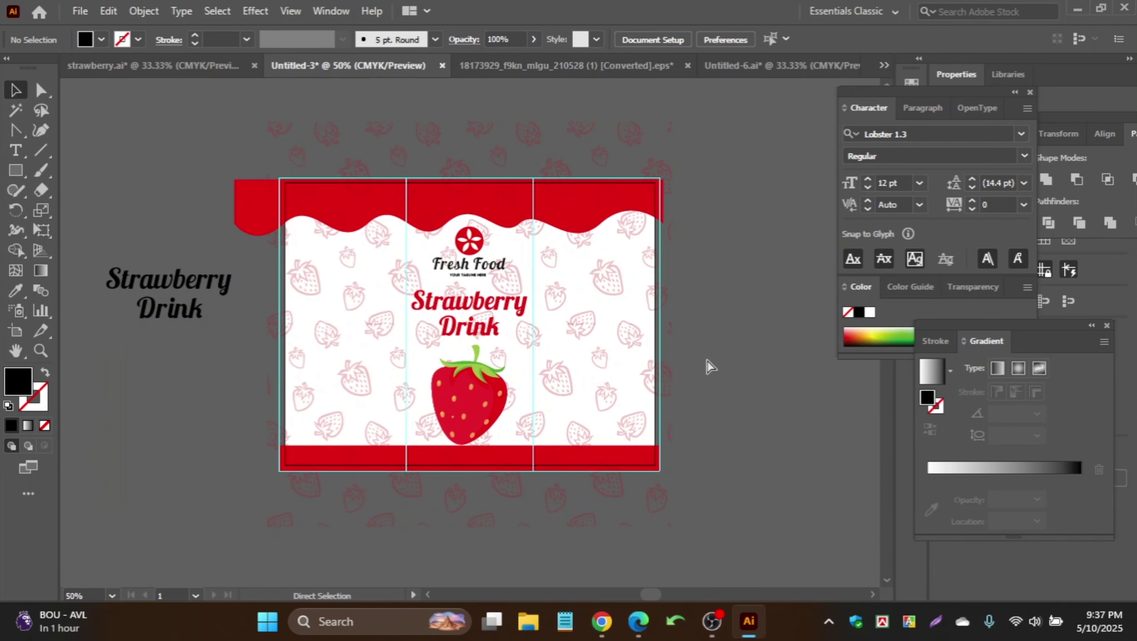
Paste the Nutrition Facts table with its ingredients text and move it into the label's right column.
key(ctrl+v)
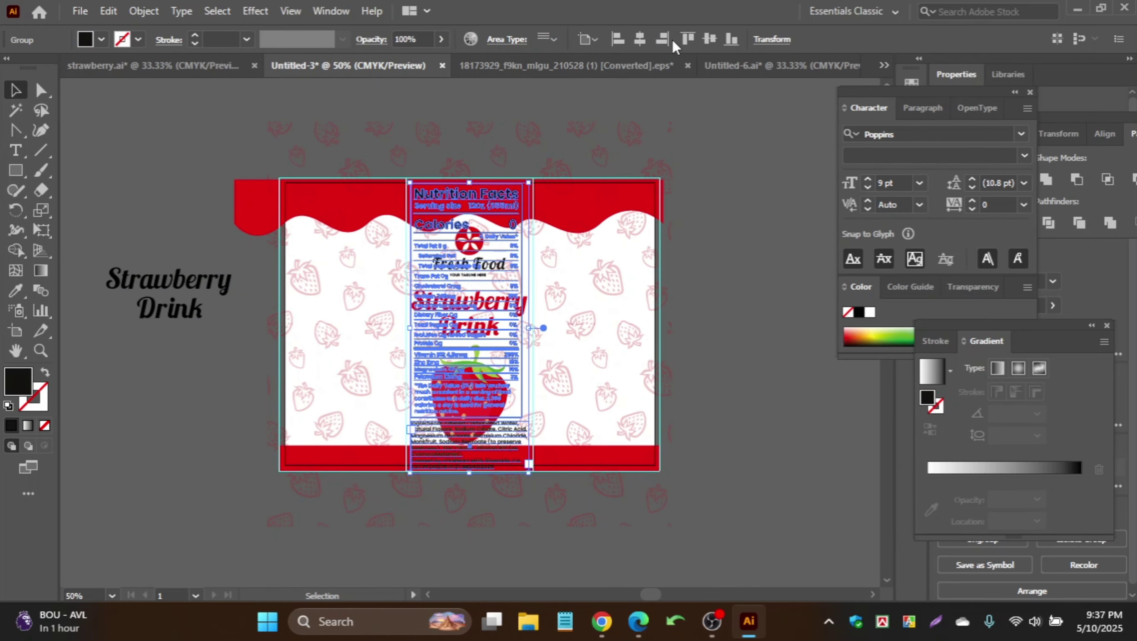
drag(471, 208, 596, 204)
scroll(596, 211, up, 3)
scroll(585, 333, up, 3)
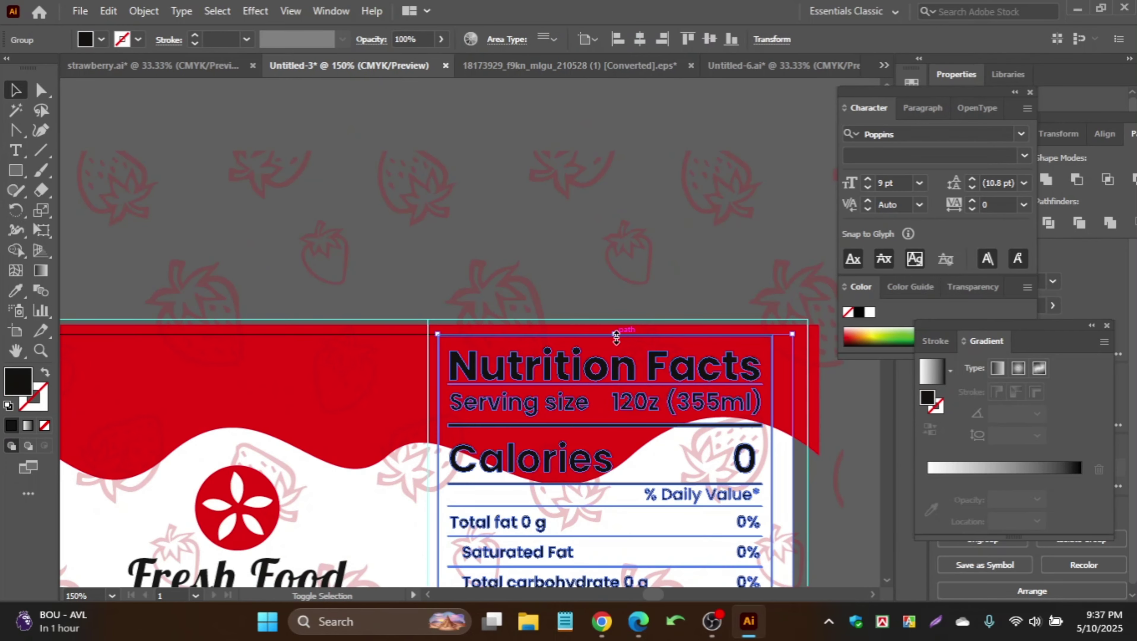
Scale the Nutrition Facts table and its ingredients text down to fit better in the label's right column.
drag(615, 333, 614, 380)
scroll(614, 340, down, 9)
scroll(617, 344, down, 4)
scroll(528, 557, up, 2)
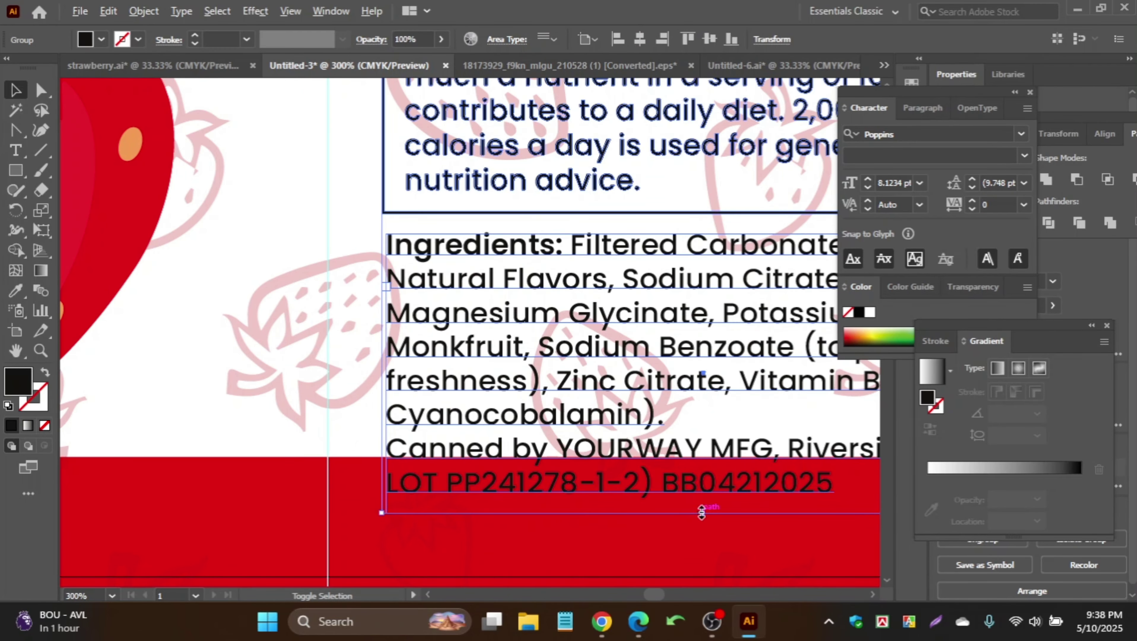
drag(703, 511, 703, 502)
scroll(570, 499, down, 4)
click(741, 359)
drag(669, 329, 731, 358)
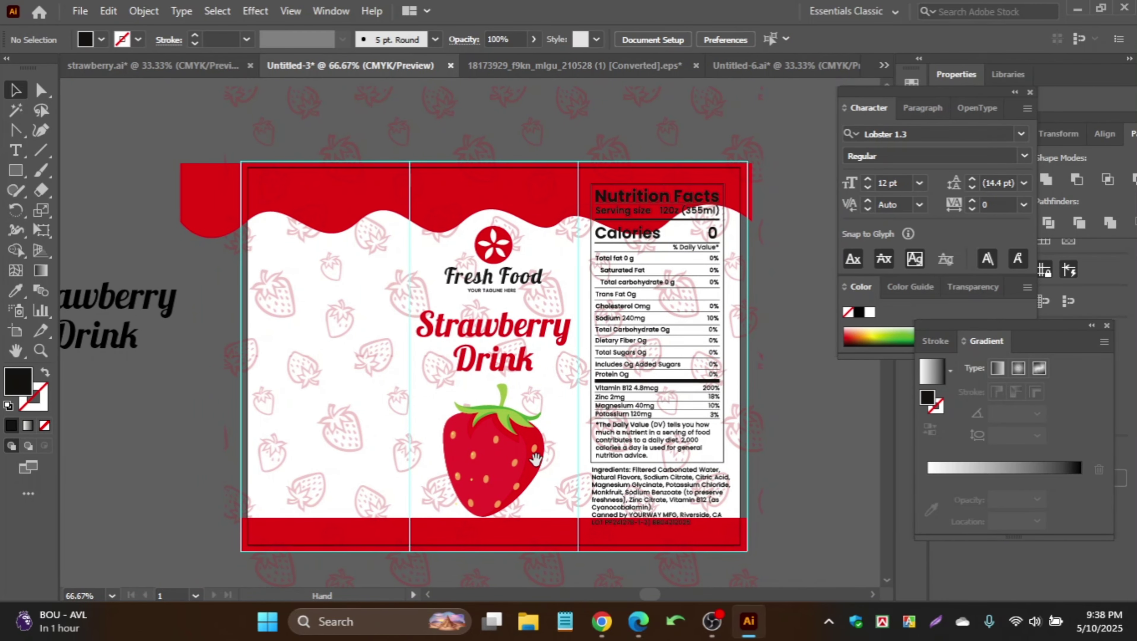
Add a tall area-text block with placeholder text to the label's left column and open its character settings.
drag(535, 458, 580, 452)
click(15, 150)
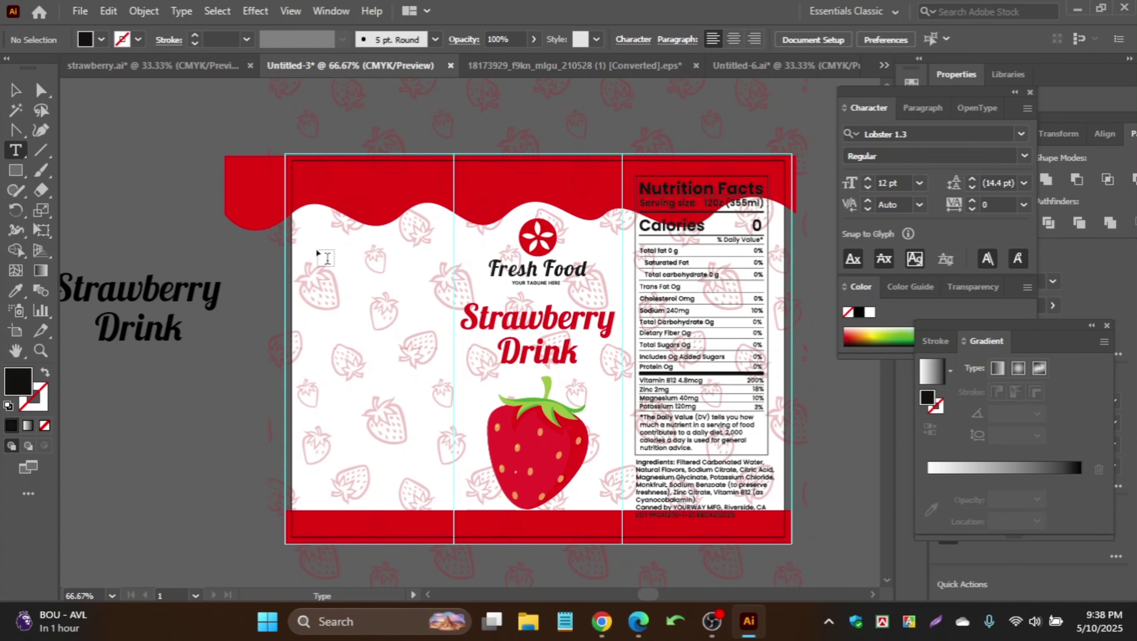
drag(306, 219, 439, 465)
key(Escape)
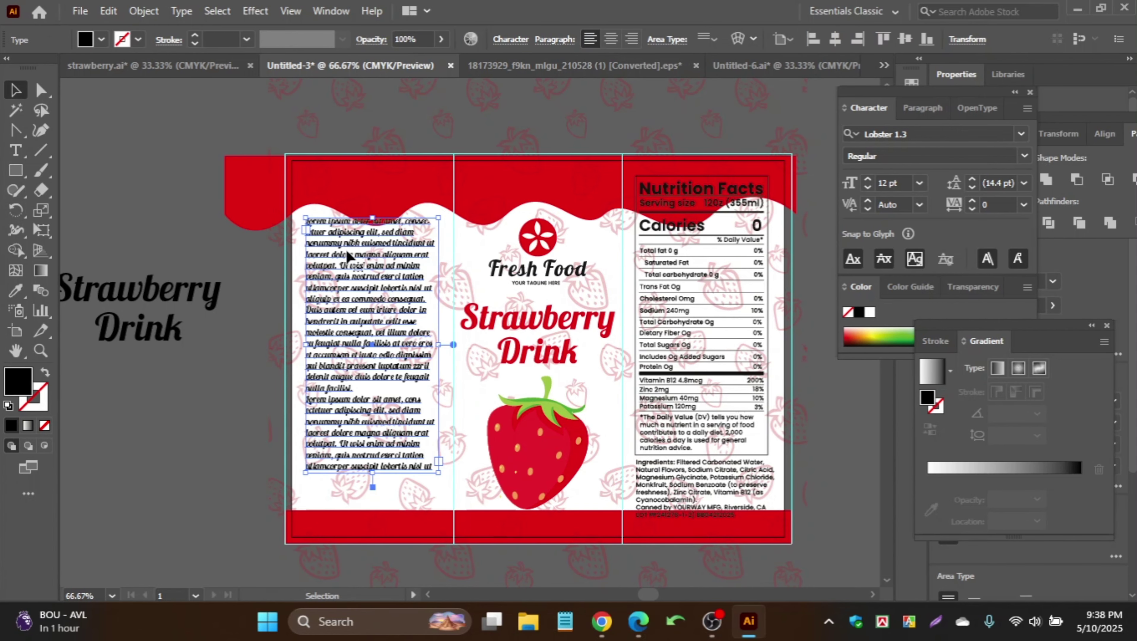
key(t)
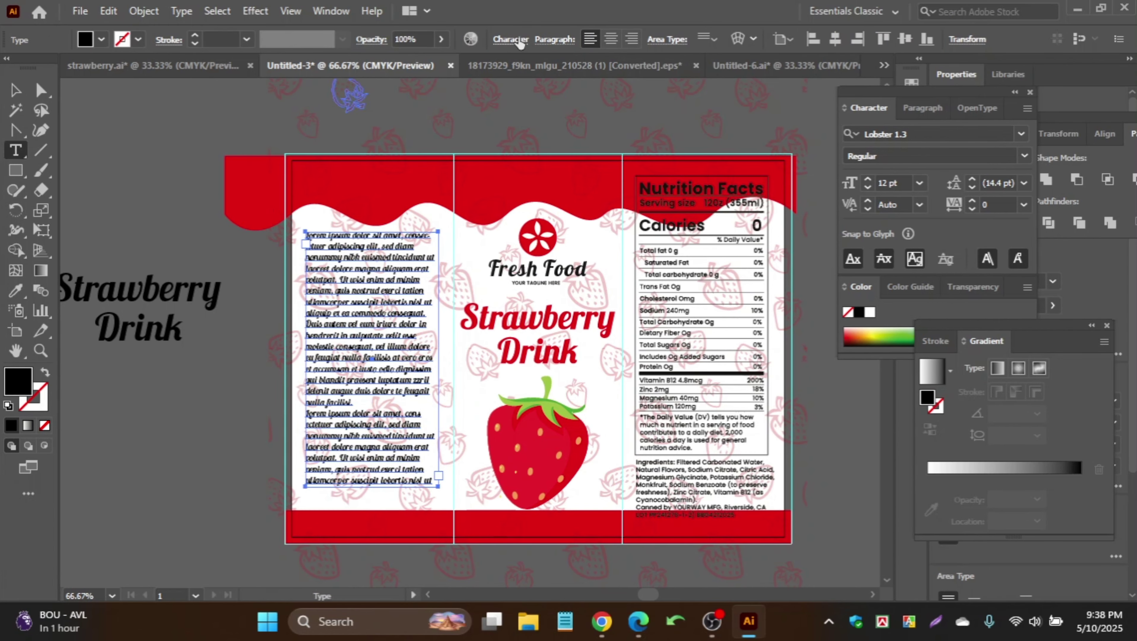
click(510, 39)
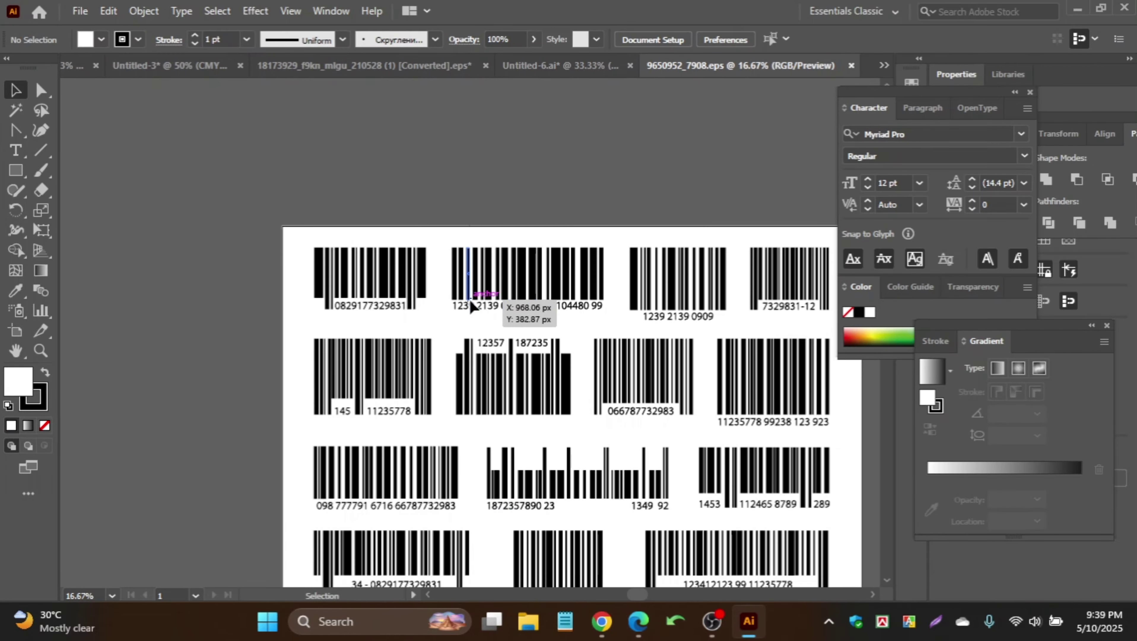
Take the second barcode in the top row of the barcode sheet and paste it into the label document.
click(543, 291)
key(ctrl+x)
click(199, 69)
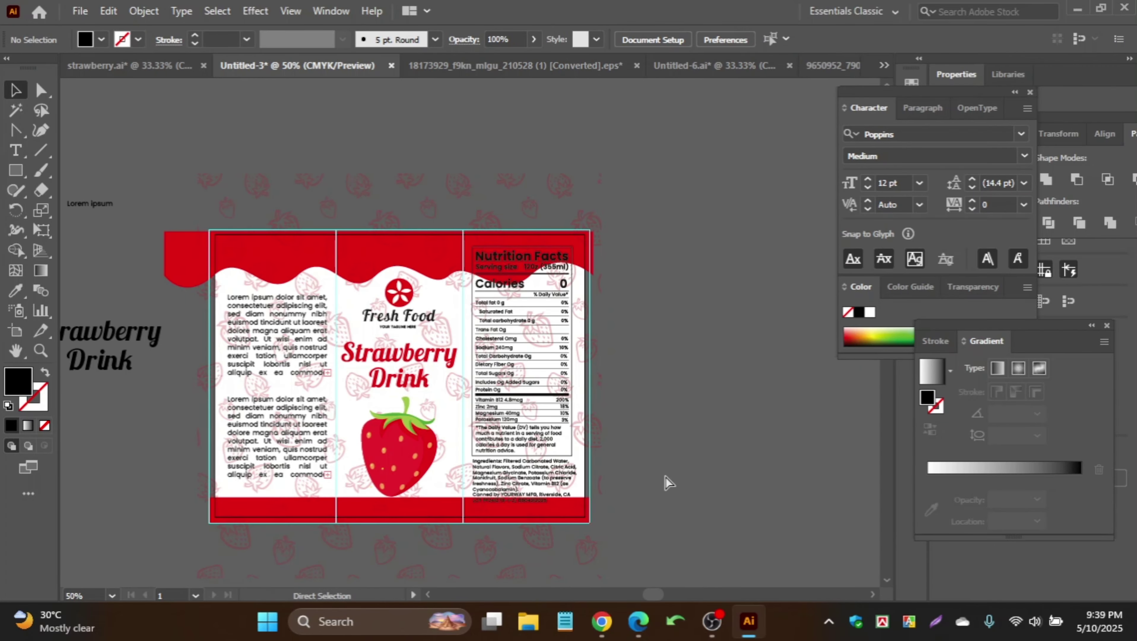
key(ctrl+v)
Scale the pasted barcode down and place it at the bottom of the label's left column.
scroll(665, 476, down, 3)
drag(698, 232, 284, 422)
scroll(267, 418, up, 4)
click(510, 461)
scroll(398, 411, down, 3)
click(489, 545)
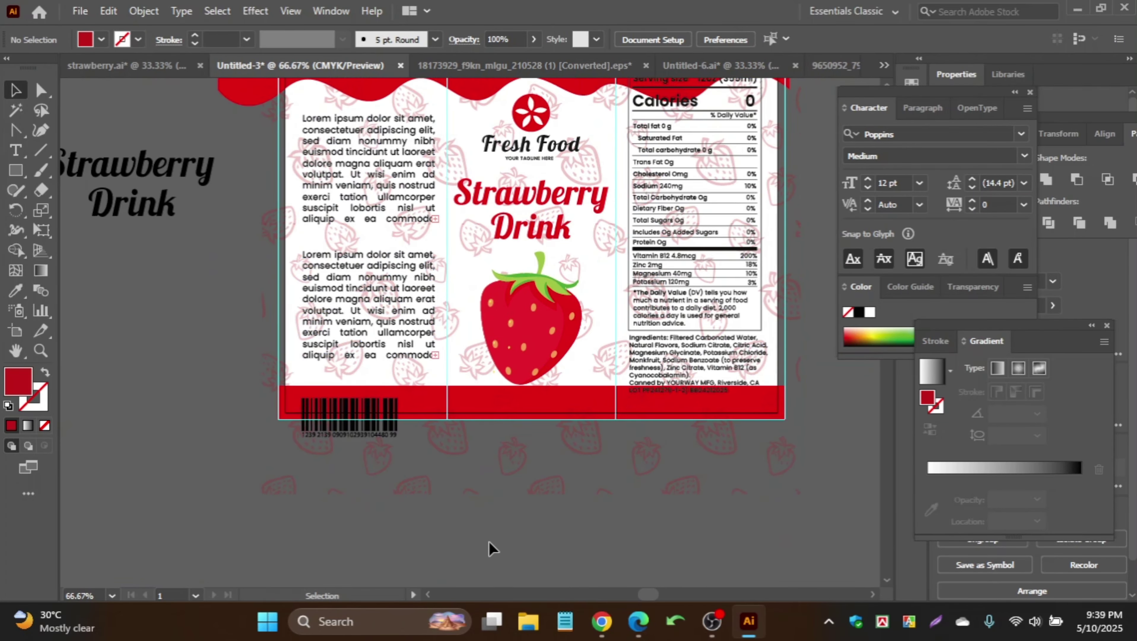
scroll(359, 327, up, 2)
click(359, 327)
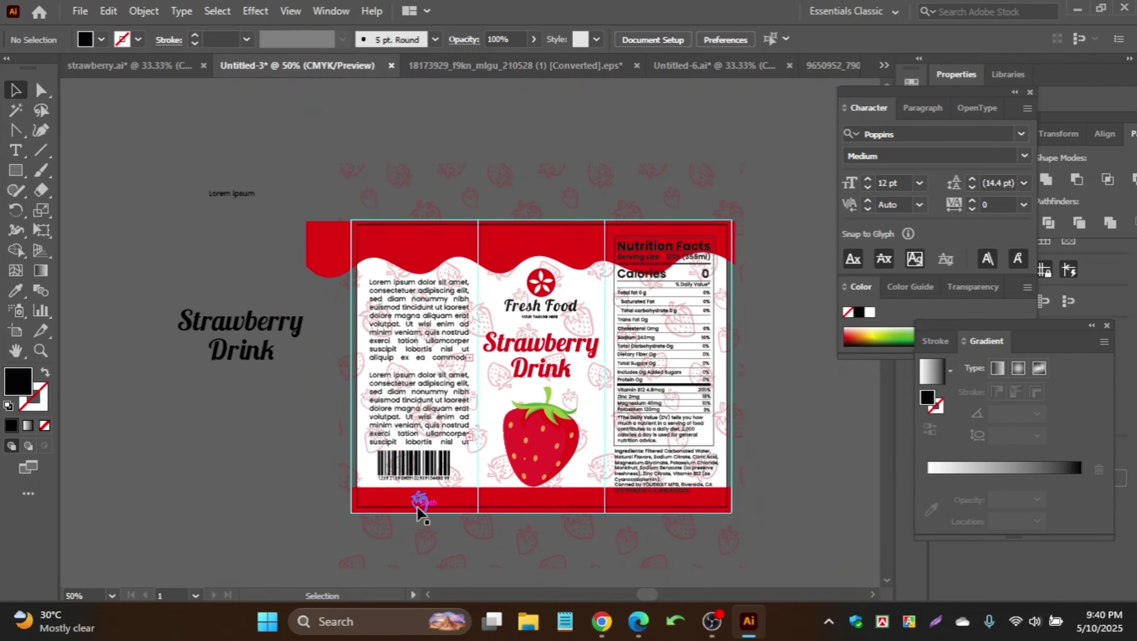
Tighten the gap between the two placeholder paragraphs in the left column by shifting the lower one up slightly.
scroll(445, 401, up, 3)
click(442, 403)
shift+click(368, 559)
scroll(362, 310, up, 3)
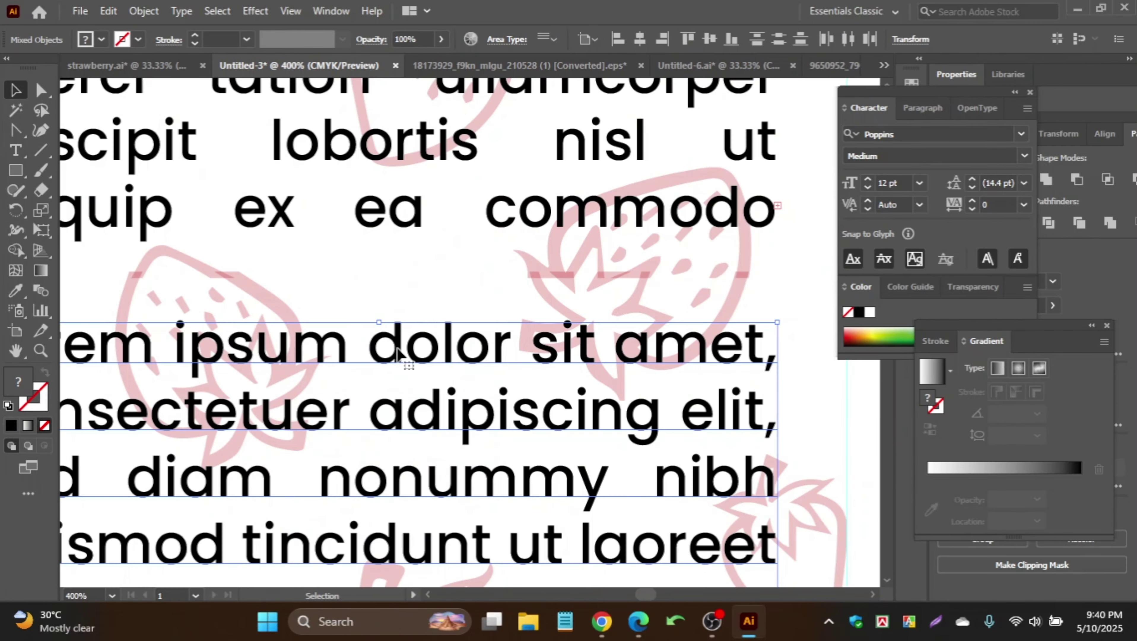
scroll(422, 330, down, 5)
click(239, 375)
scroll(441, 495, up, 3)
drag(403, 402, 404, 409)
Align the barcode and the lower placeholder paragraph on their horizontal centers.
shift+click(516, 192)
click(516, 193)
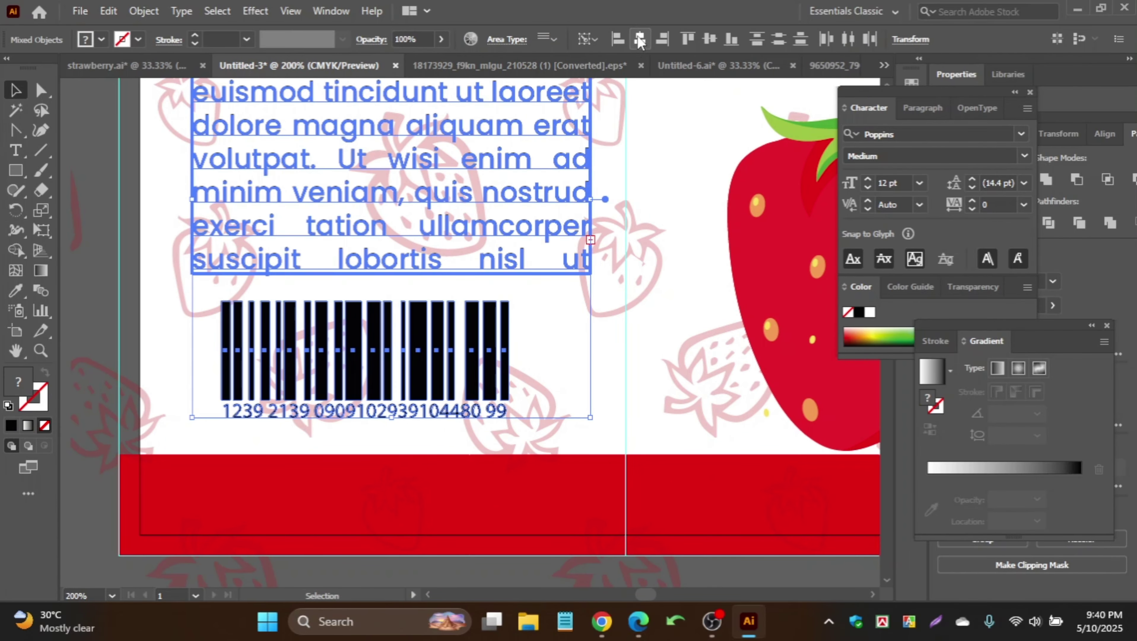
click(639, 39)
Nudge the barcode down slightly so it sits between the lower paragraph and the bottom red band.
scroll(514, 345, down, 2)
scroll(395, 251, up, 2)
shift+click(527, 116)
click(153, 419)
key(ctrl+plus)
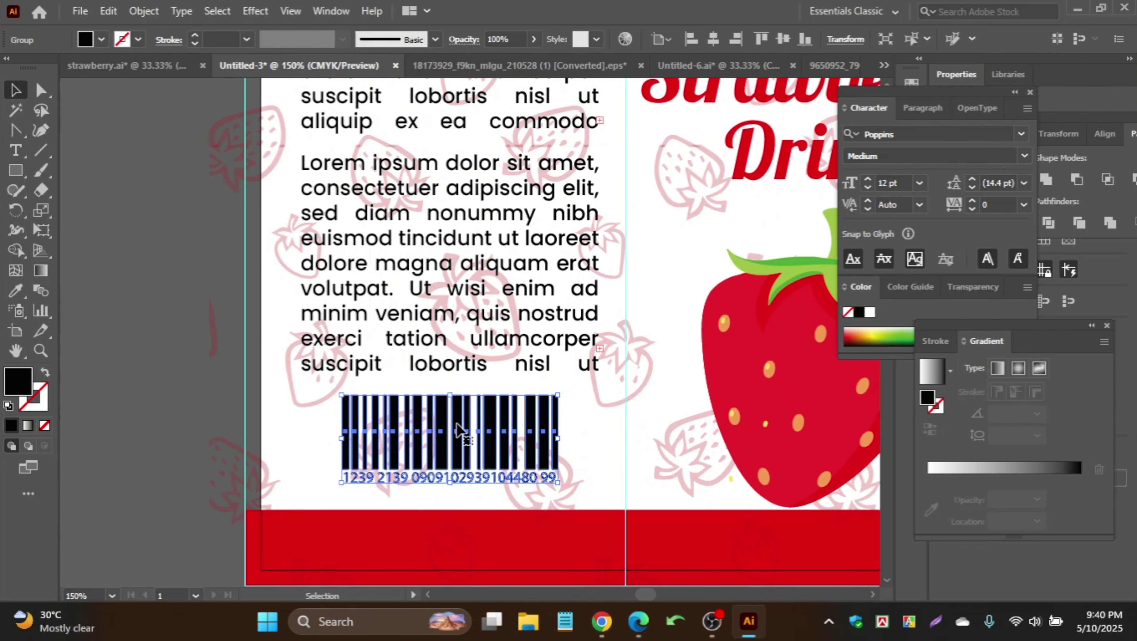
key(ctrl+minus)
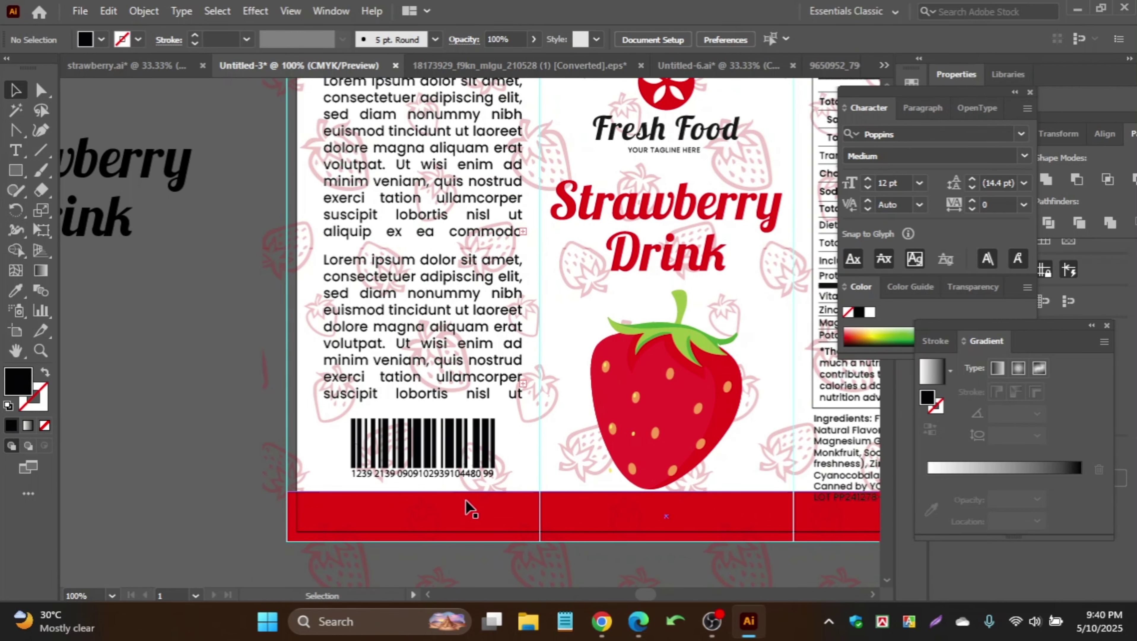
key(ctrl+minus)
key(ctrl+minus)
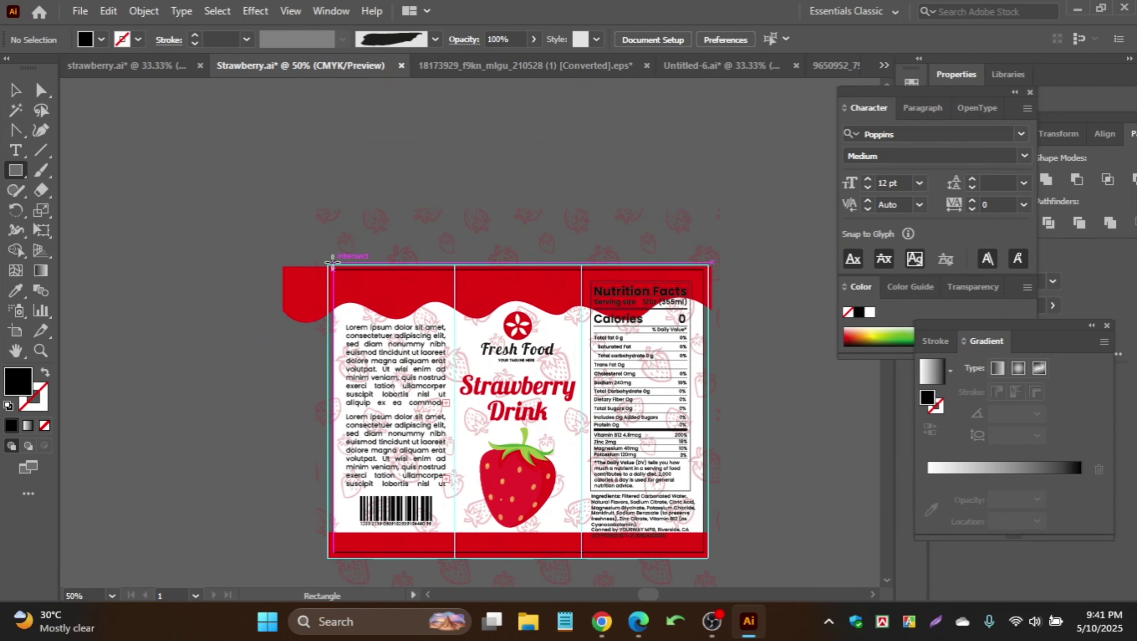
Draw a rectangle covering the whole label including its bleed and arrange it behind the artwork.
drag(327, 264, 709, 556)
right_click(723, 511)
click(1005, 474)
key(v)
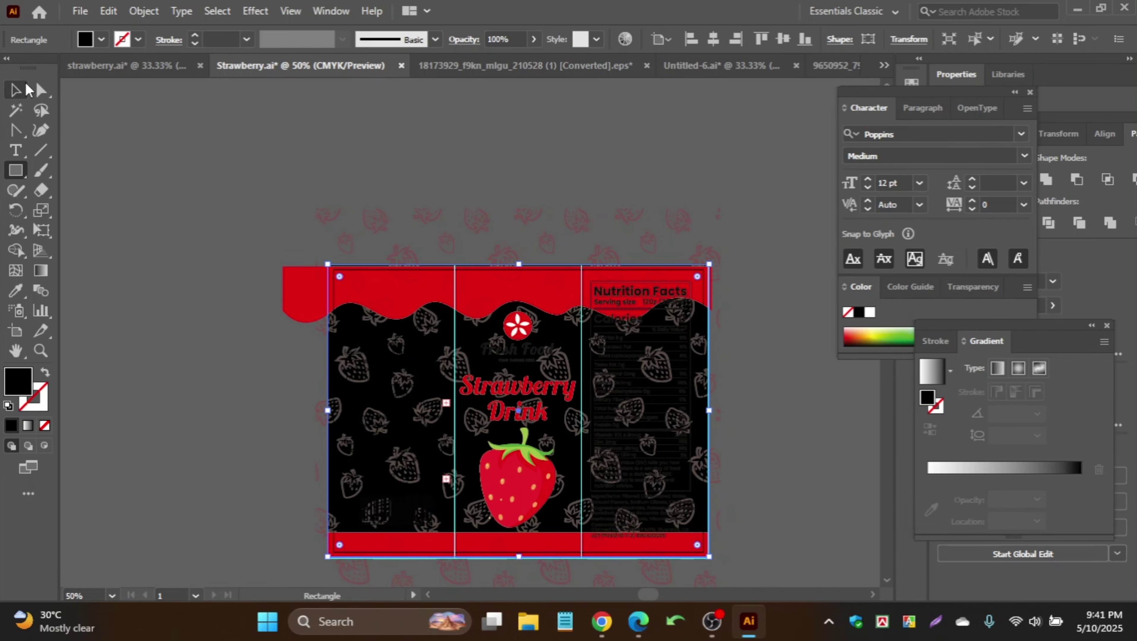
Fill the background rectangle with white and deselect it.
click(101, 39)
click(16, 92)
click(224, 263)
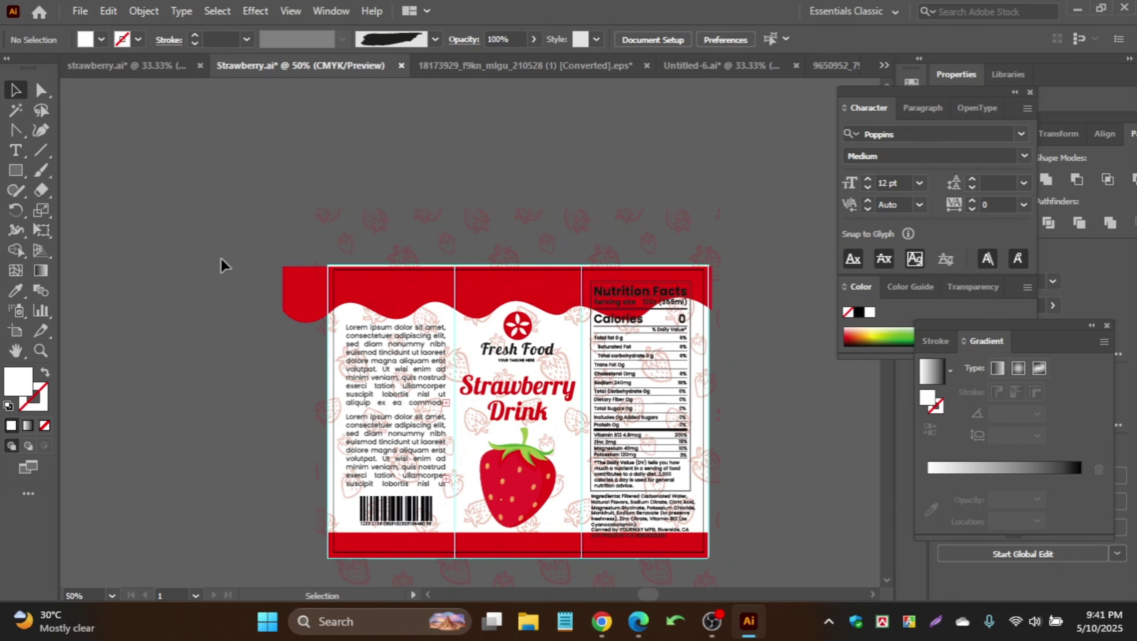
Send the white rectangle that covers the label to the back, behind all the artwork.
right_click(266, 72)
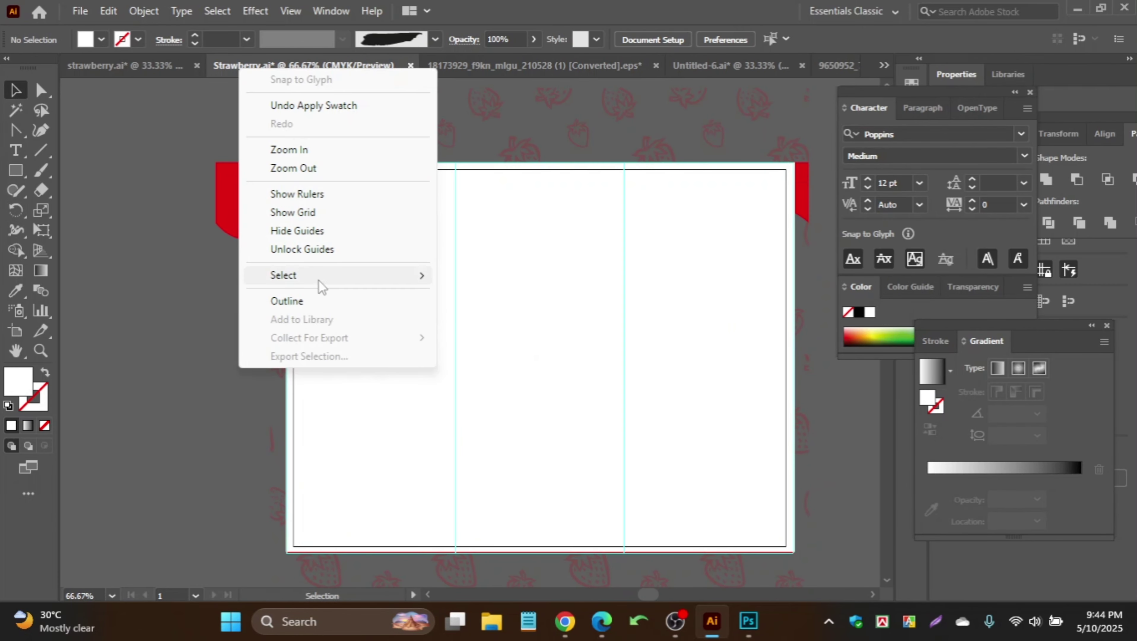
key(Escape)
right_click(499, 358)
click(735, 593)
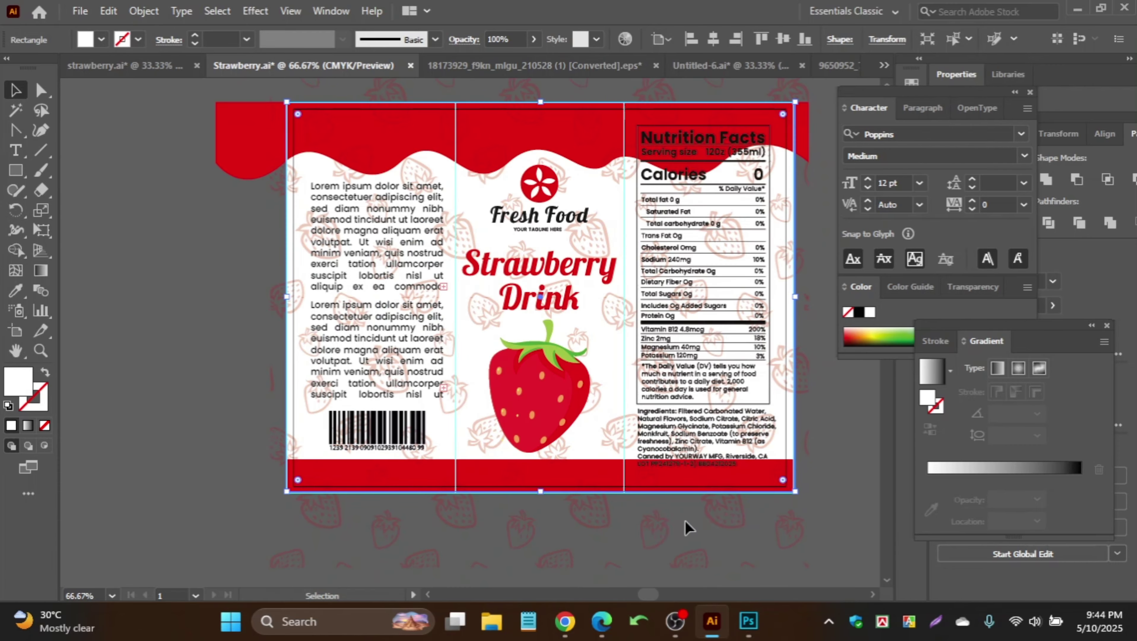
scroll(551, 516, down, 3)
scroll(560, 358, up, 3)
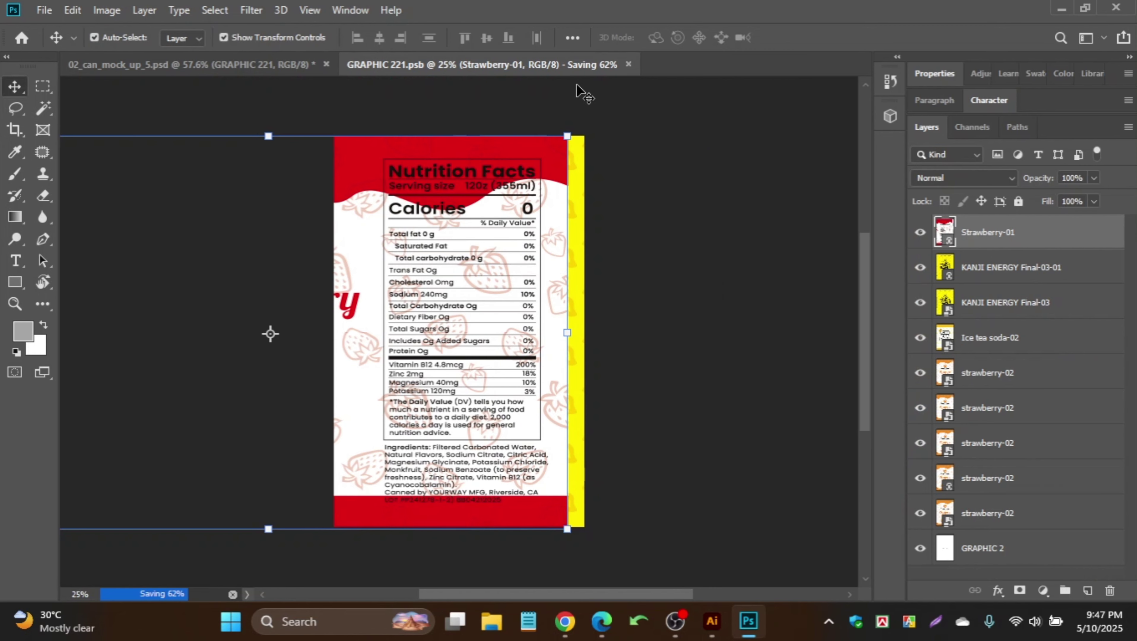
In Photoshop, close the GRAPHIC 221.psb smart object containing the strawberry label and return to the can mockup.
key(ctrl+w)
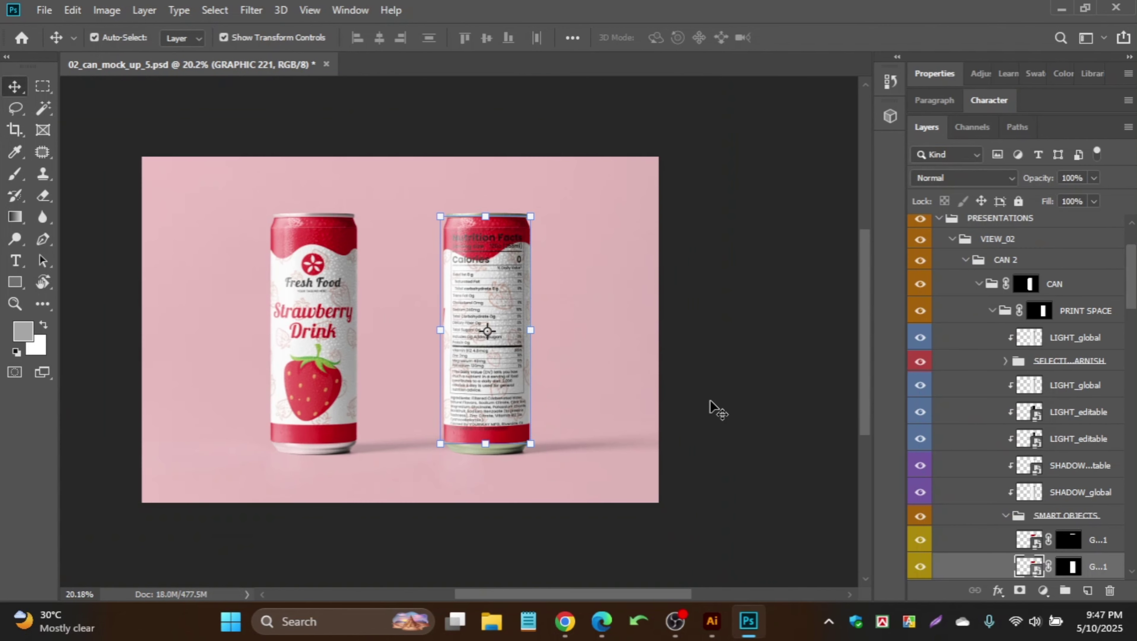